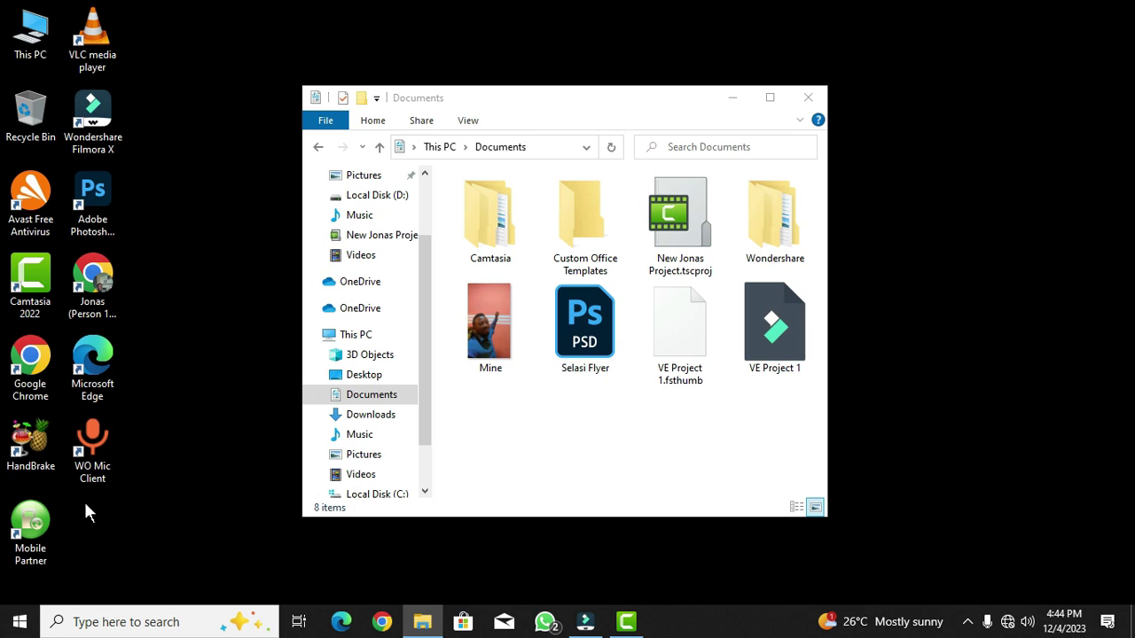
# - Launch PowerPoint from the Start menu by searching 'power'
pyautogui.click(12, 626)
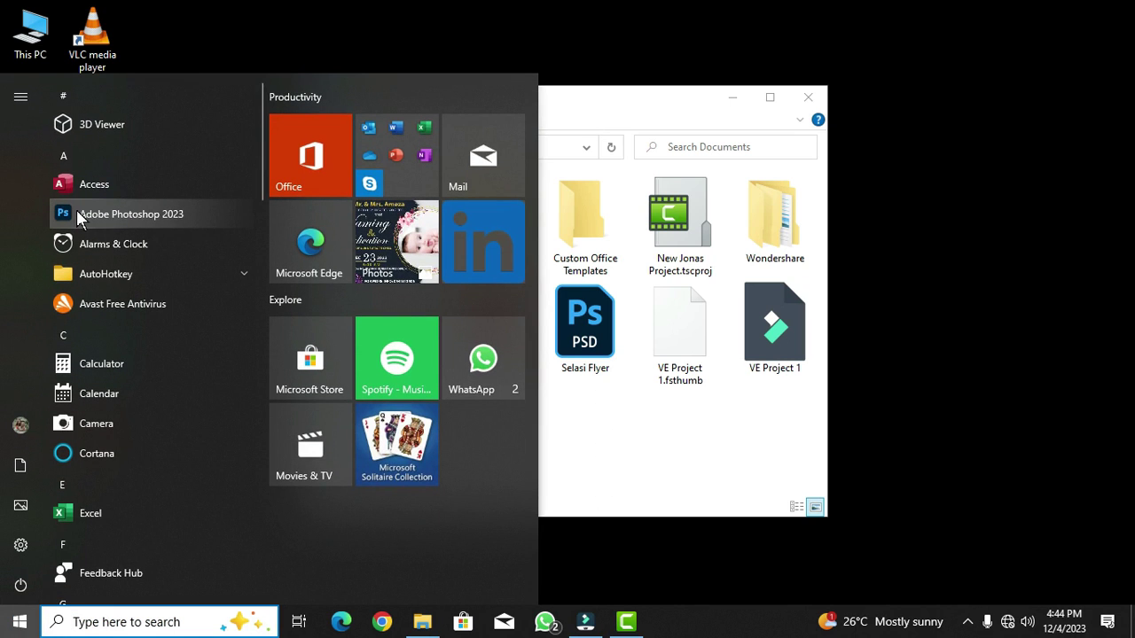
pyautogui.write('power')
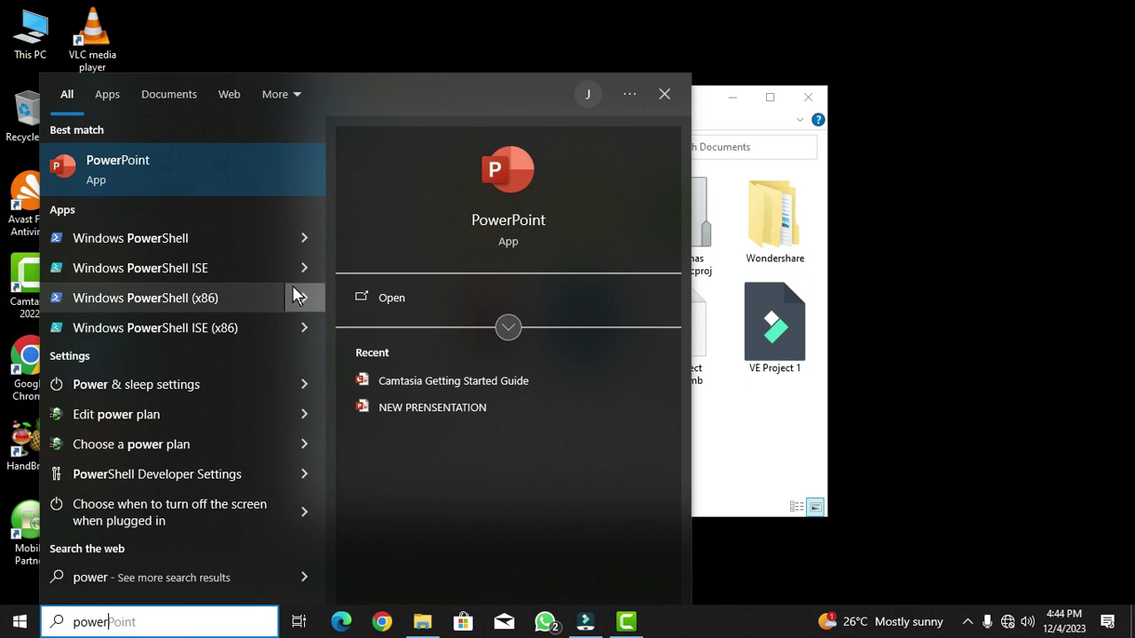
pyautogui.click(133, 166)
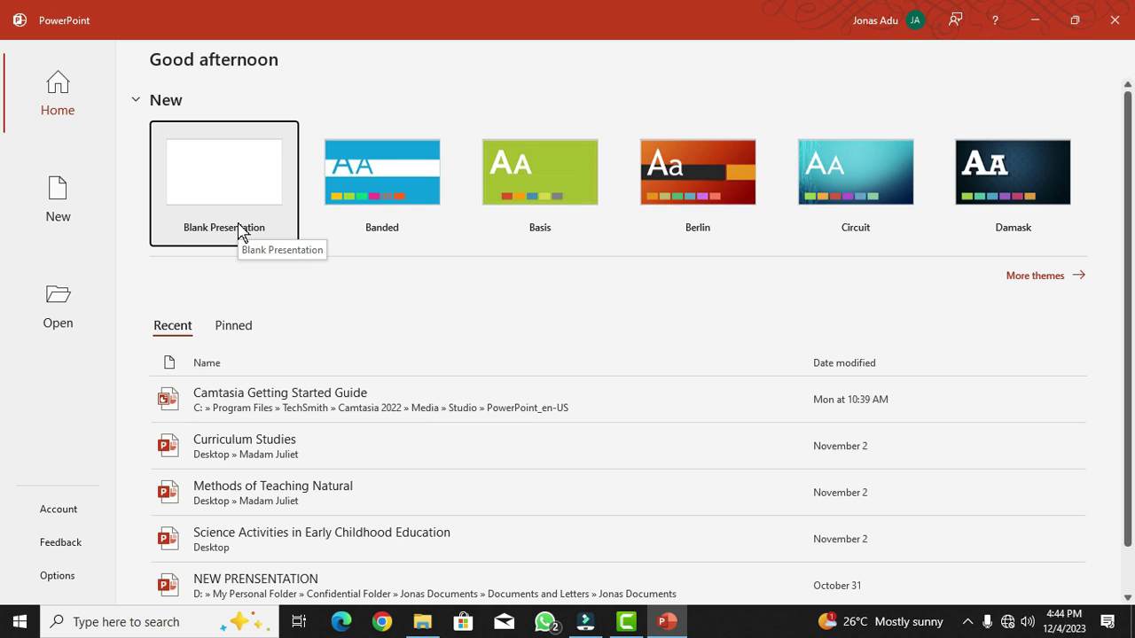
# - Create a blank presentation and delete its title and subtitle placeholders
pyautogui.click(222, 185)
pyautogui.click(673, 394)
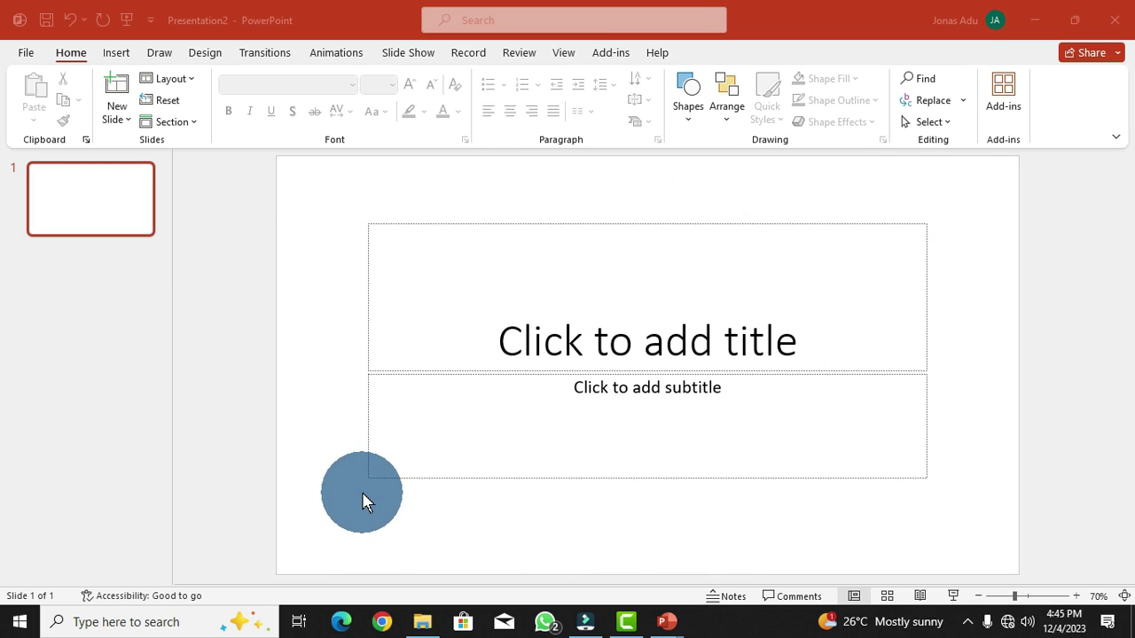
pyautogui.click(296, 173)
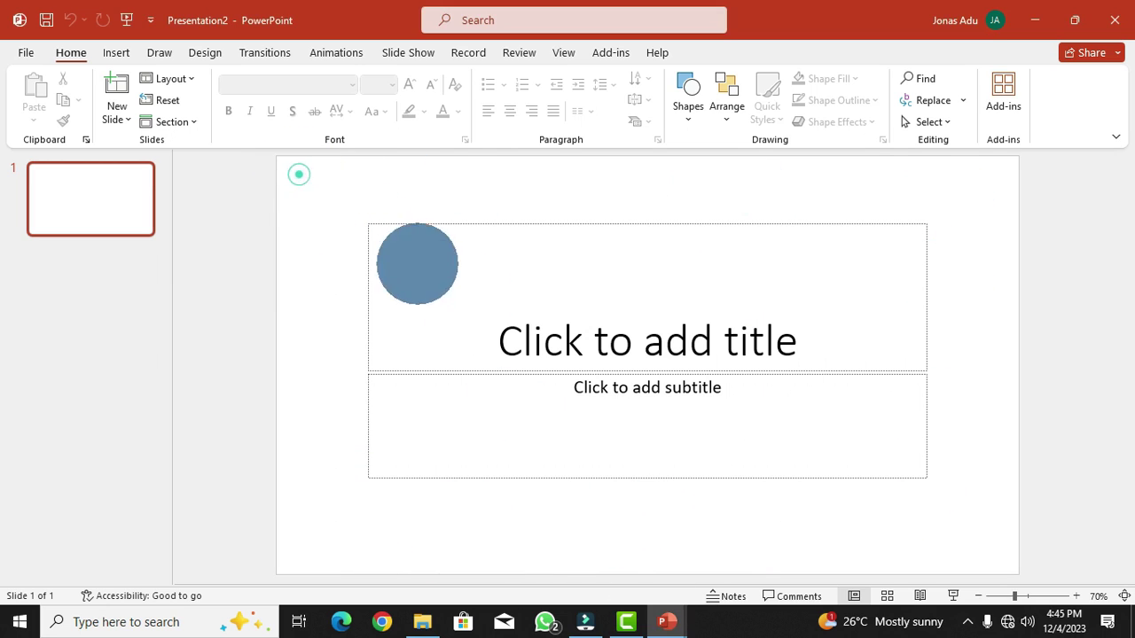
pyautogui.moveTo(306, 188); pyautogui.dragTo(1000, 582)
pyautogui.press('Delete')
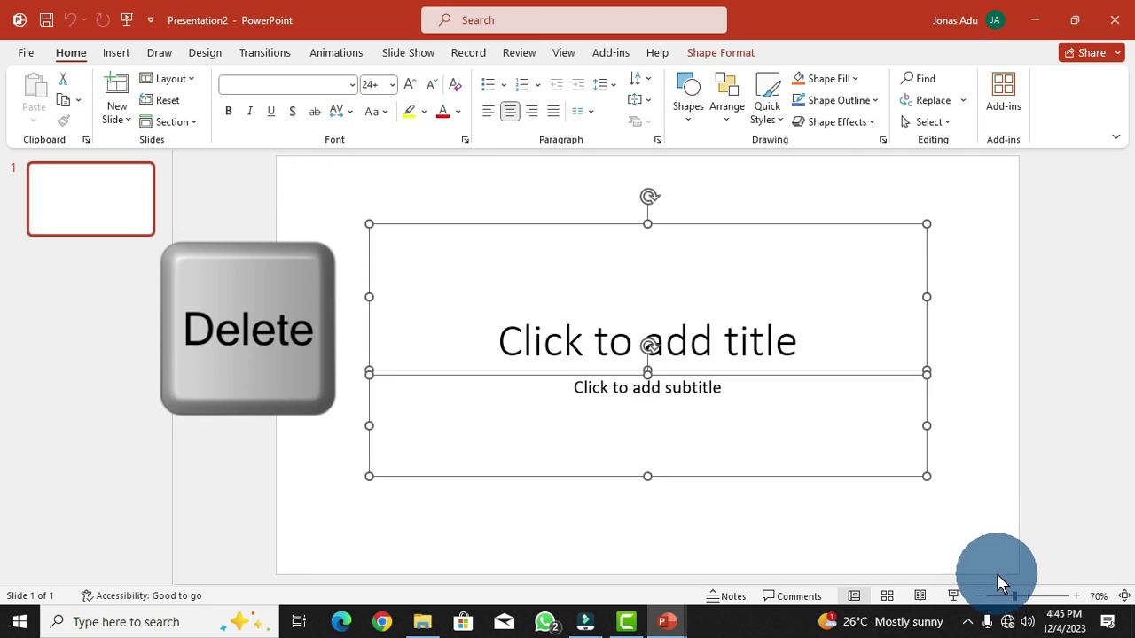
pyautogui.click(940, 525)
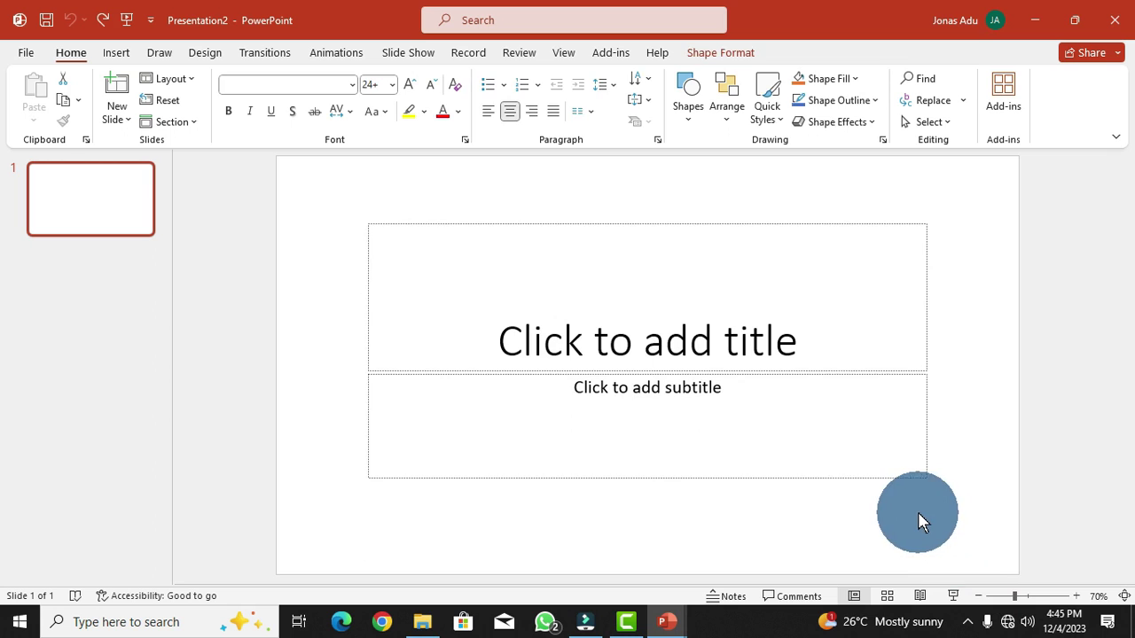
# - Apply the Blank layout to the first slide
pyautogui.rightClick(319, 185)
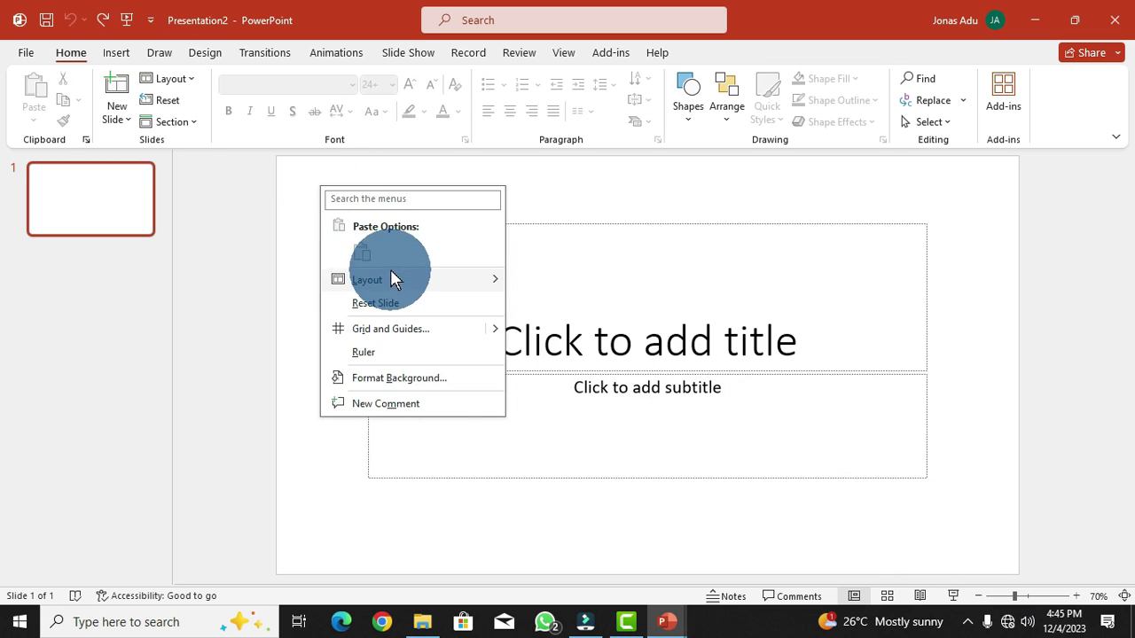
pyautogui.moveTo(392, 280)
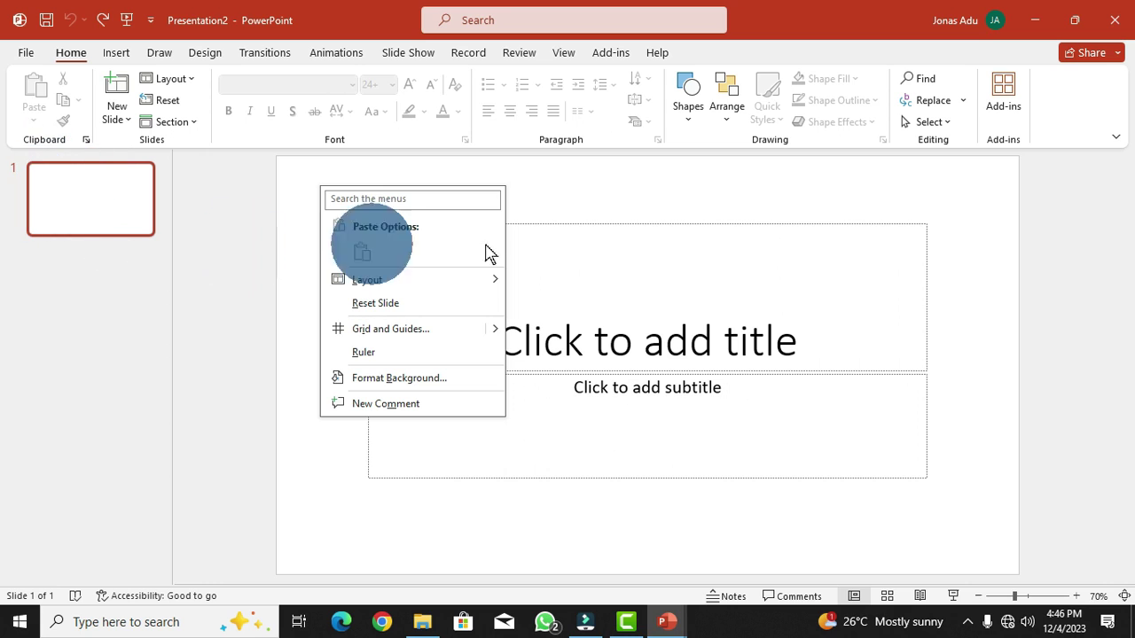
pyautogui.click(63, 181)
pyautogui.rightClick(64, 181)
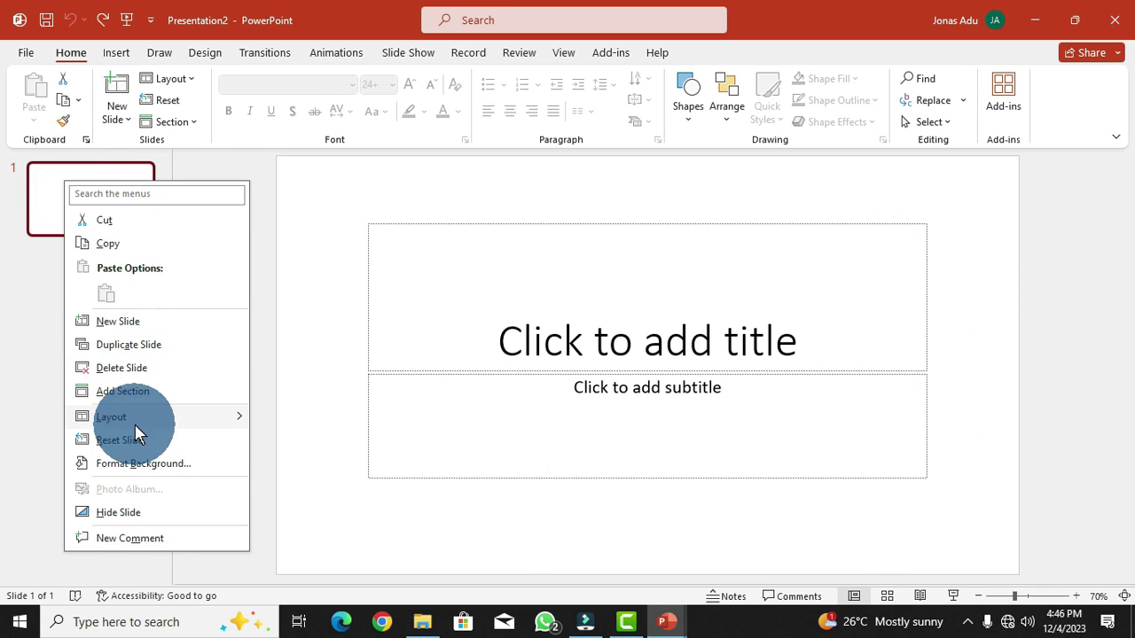
pyautogui.moveTo(133, 422)
pyautogui.click(295, 543)
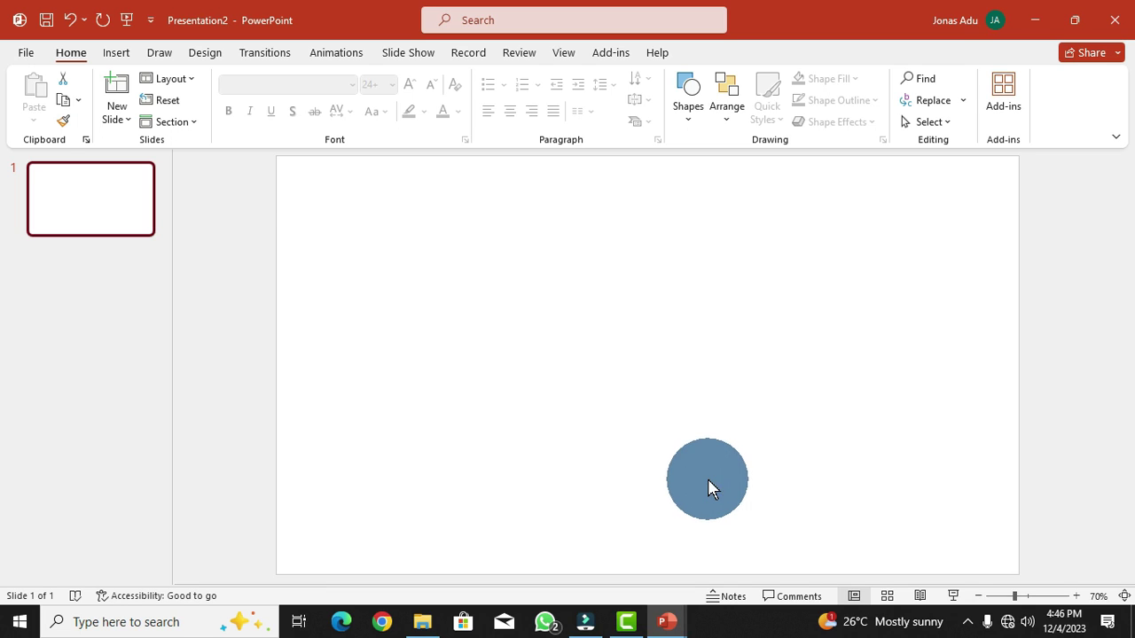
# - Draw a Rectangle: Rounded Corners shape on the slide and nudge it right and down
pyautogui.click(116, 53)
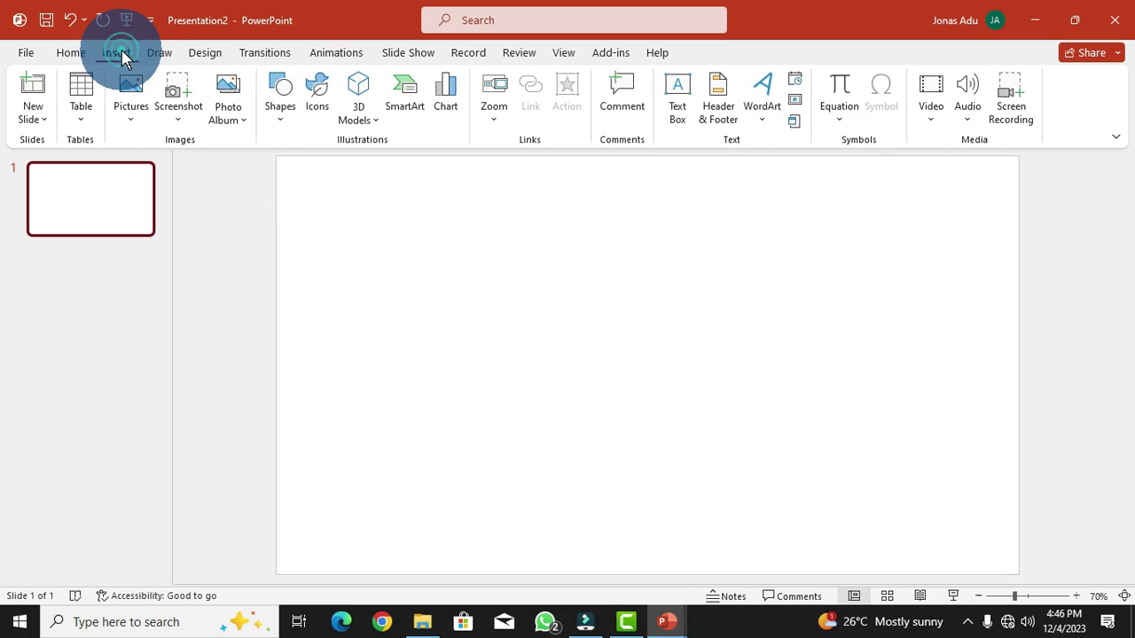
pyautogui.click(280, 119)
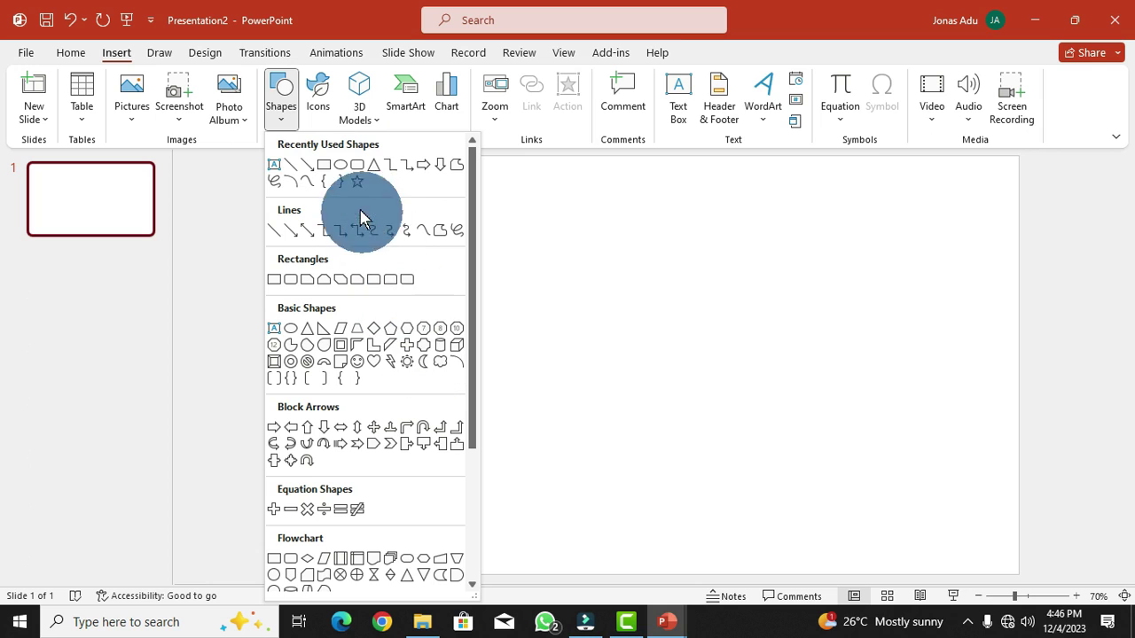
pyautogui.click(356, 167)
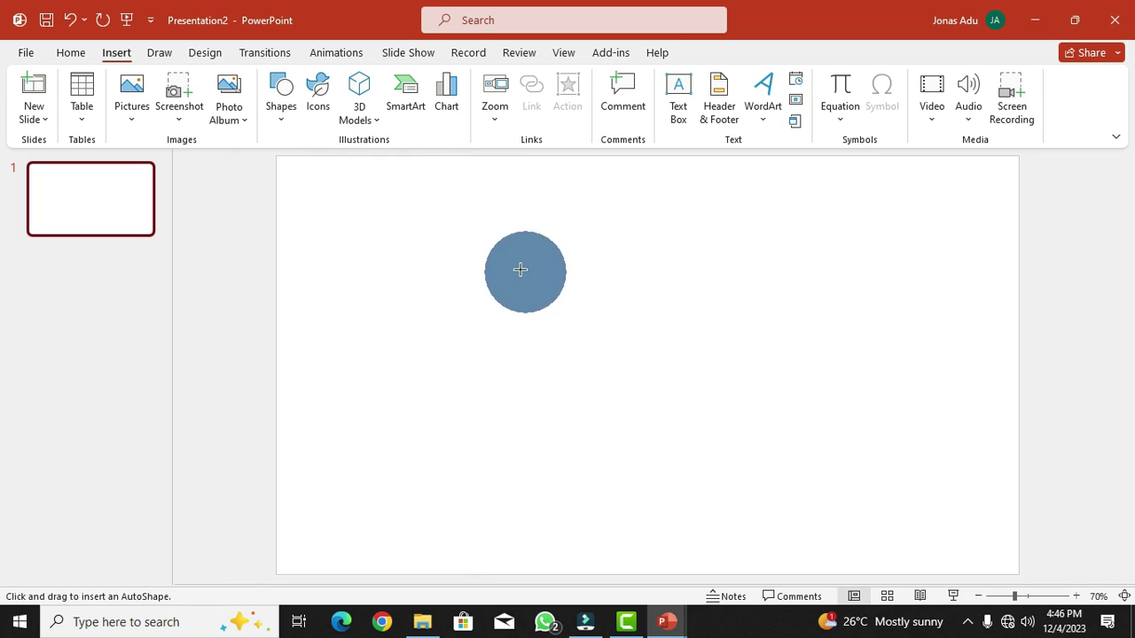
pyautogui.moveTo(500, 260); pyautogui.dragTo(756, 427)
pyautogui.moveTo(603, 326); pyautogui.dragTo(628, 344)
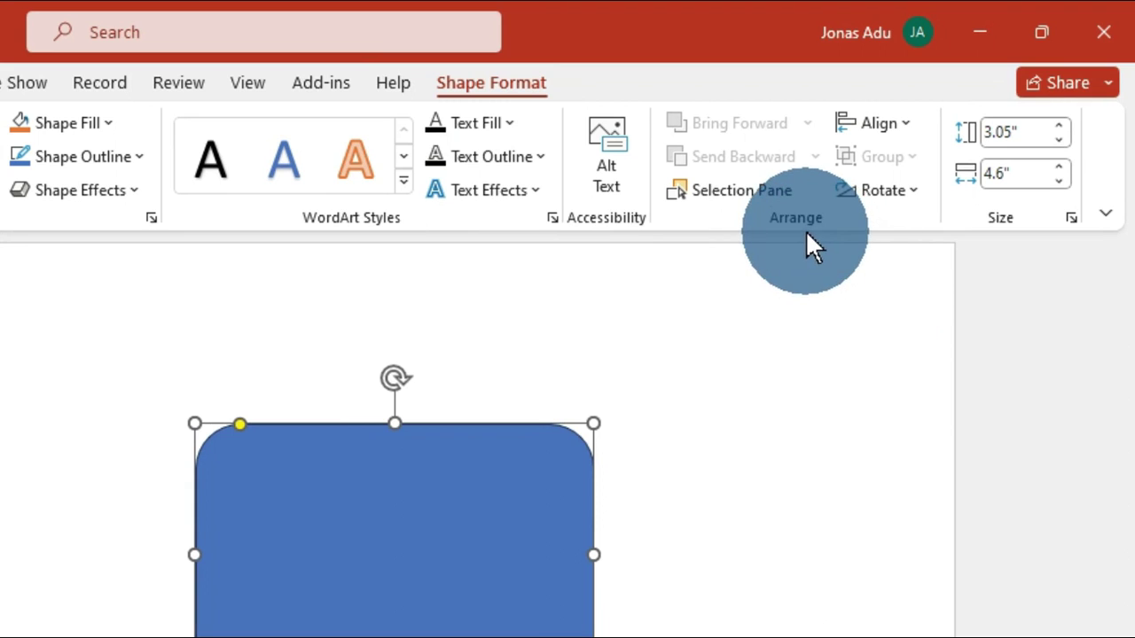
# - Align the rounded rectangle to the slide's center and middle
pyautogui.click(910, 125)
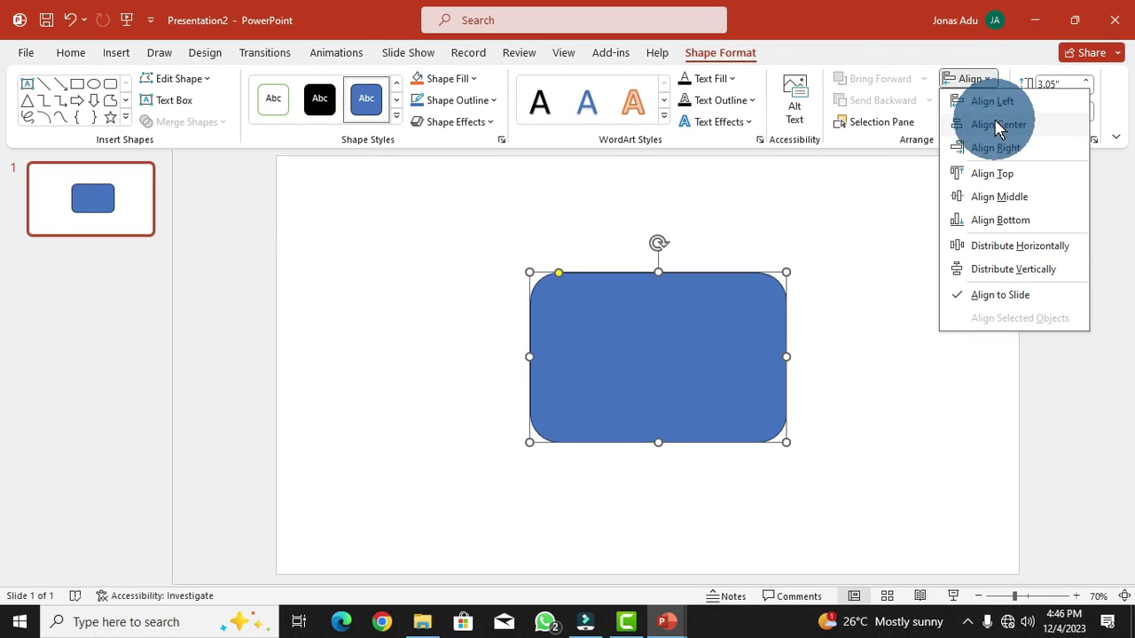
pyautogui.click(999, 125)
pyautogui.click(991, 82)
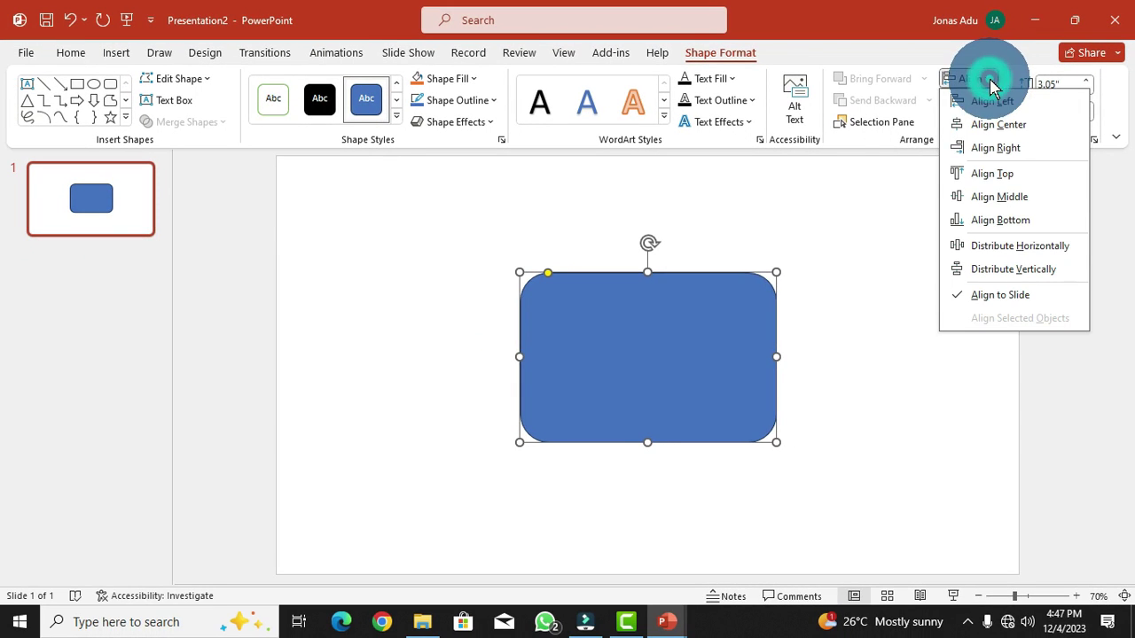
pyautogui.click(984, 196)
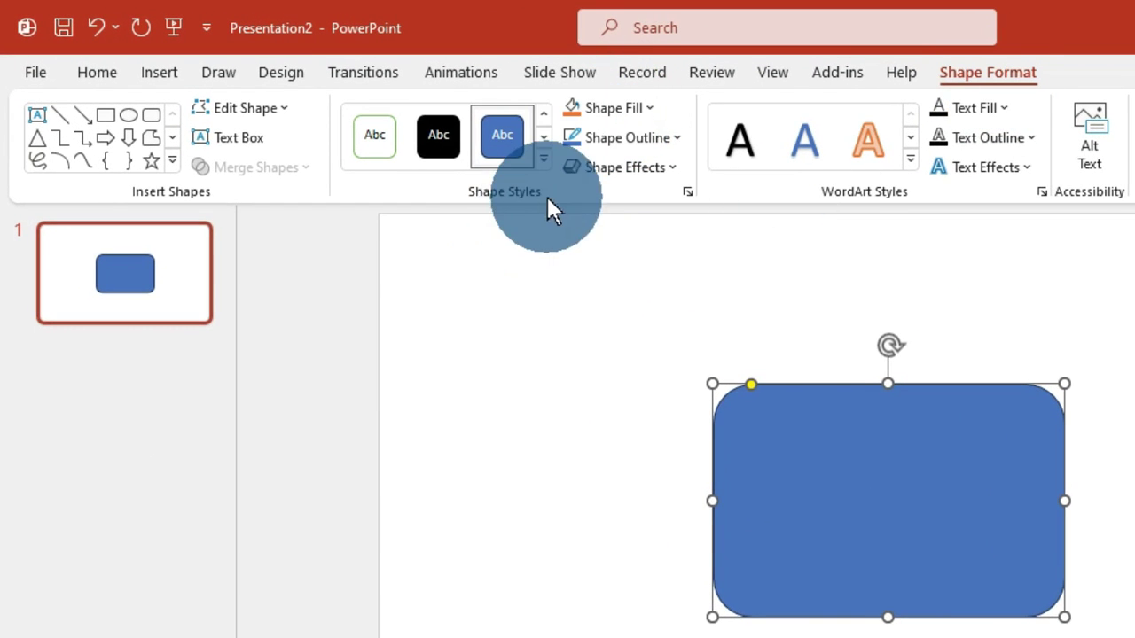
# - Give the rounded rectangle No Fill and a black 6 pt outline
pyautogui.click(656, 105)
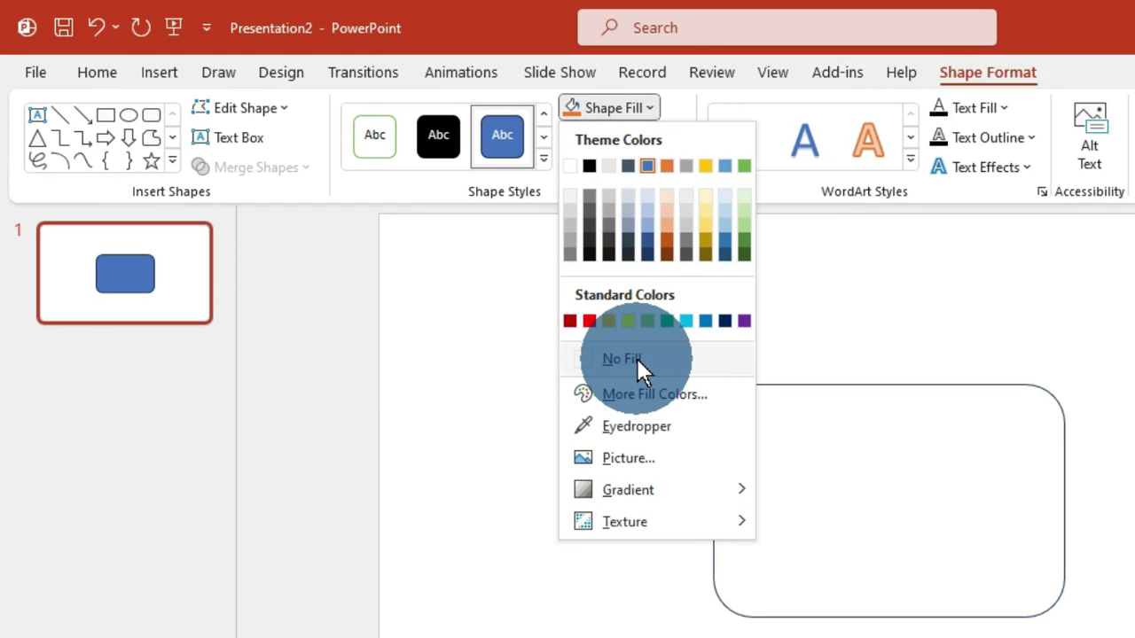
pyautogui.click(637, 358)
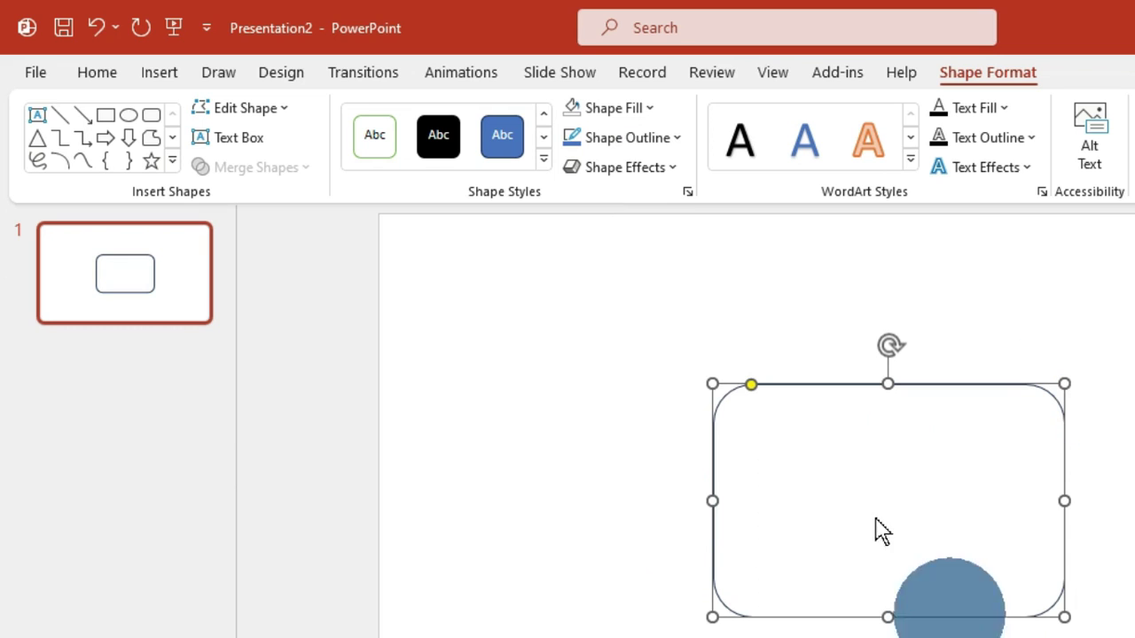
pyautogui.click(679, 139)
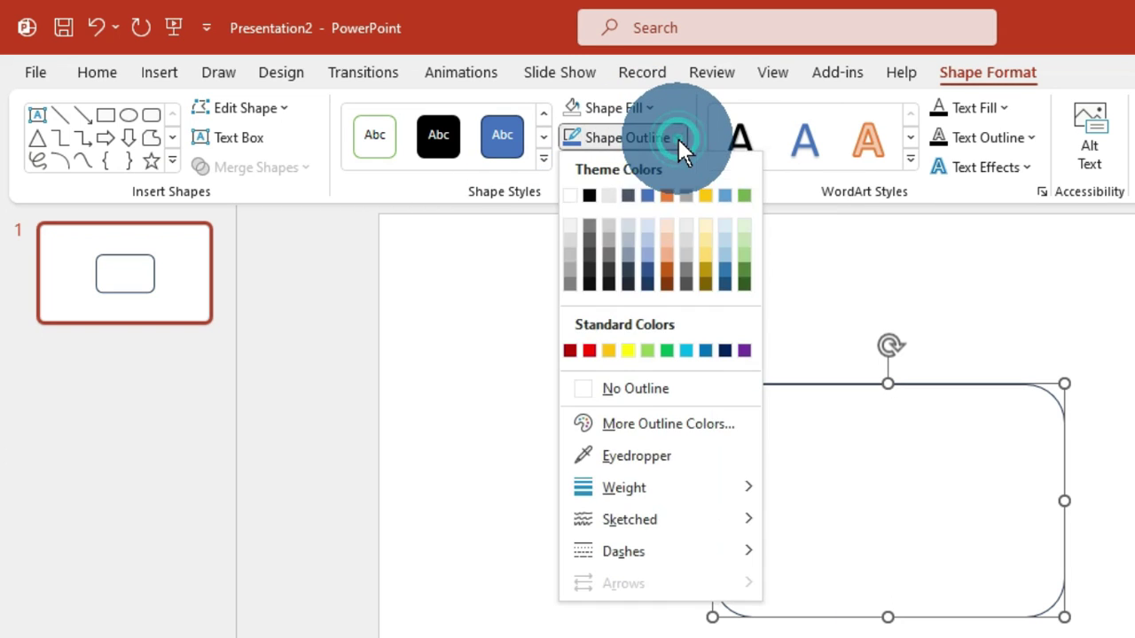
pyautogui.click(586, 193)
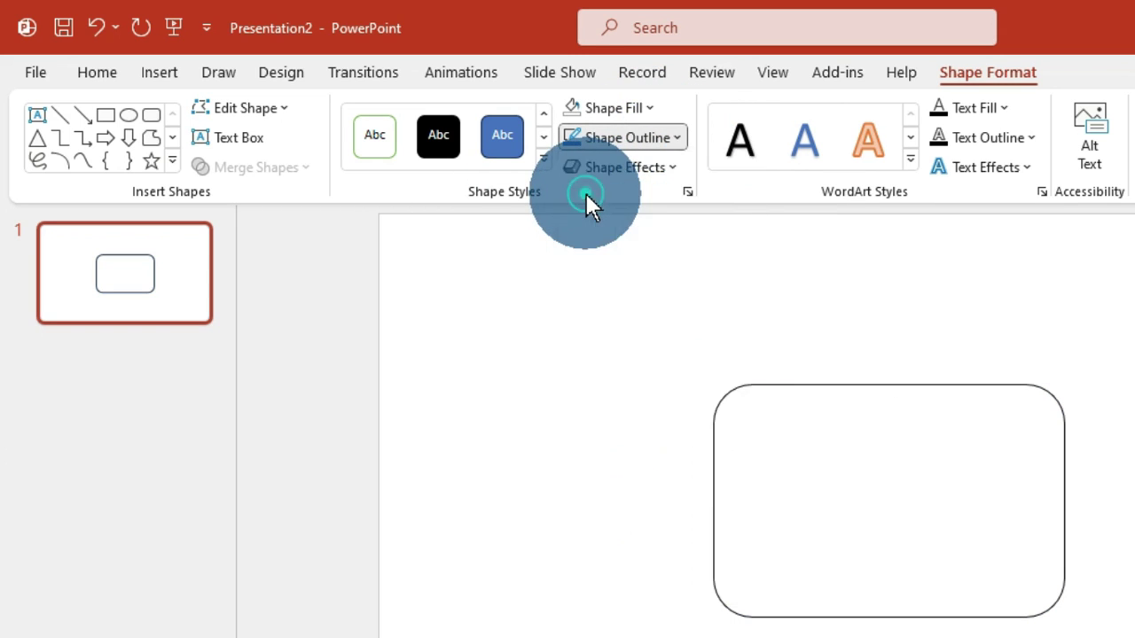
pyautogui.click(678, 138)
pyautogui.moveTo(652, 479)
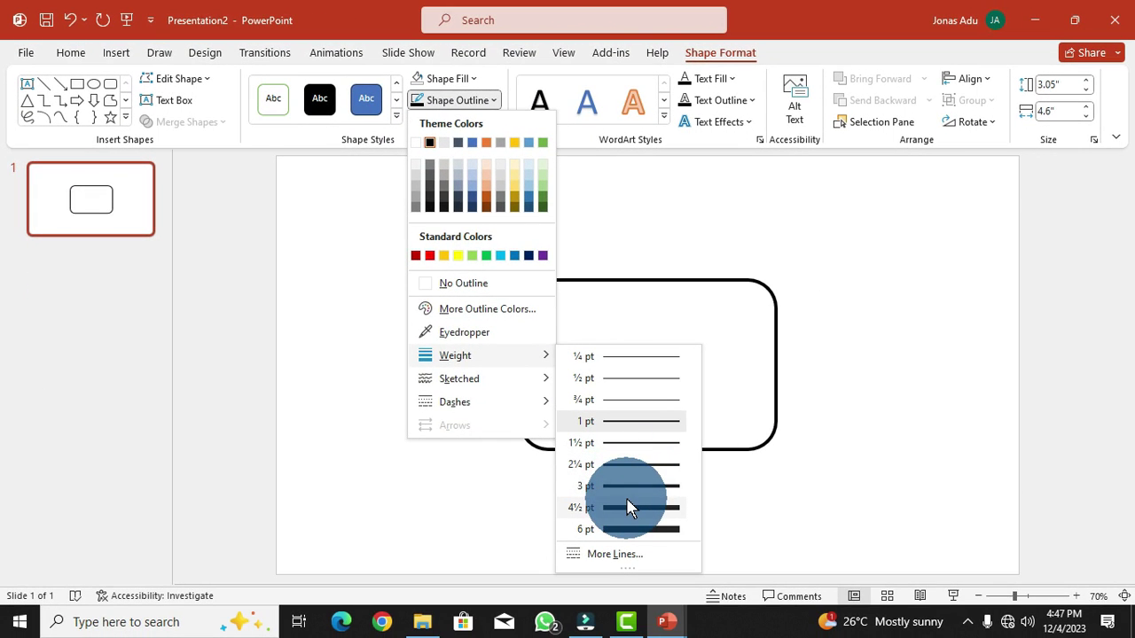
pyautogui.click(628, 526)
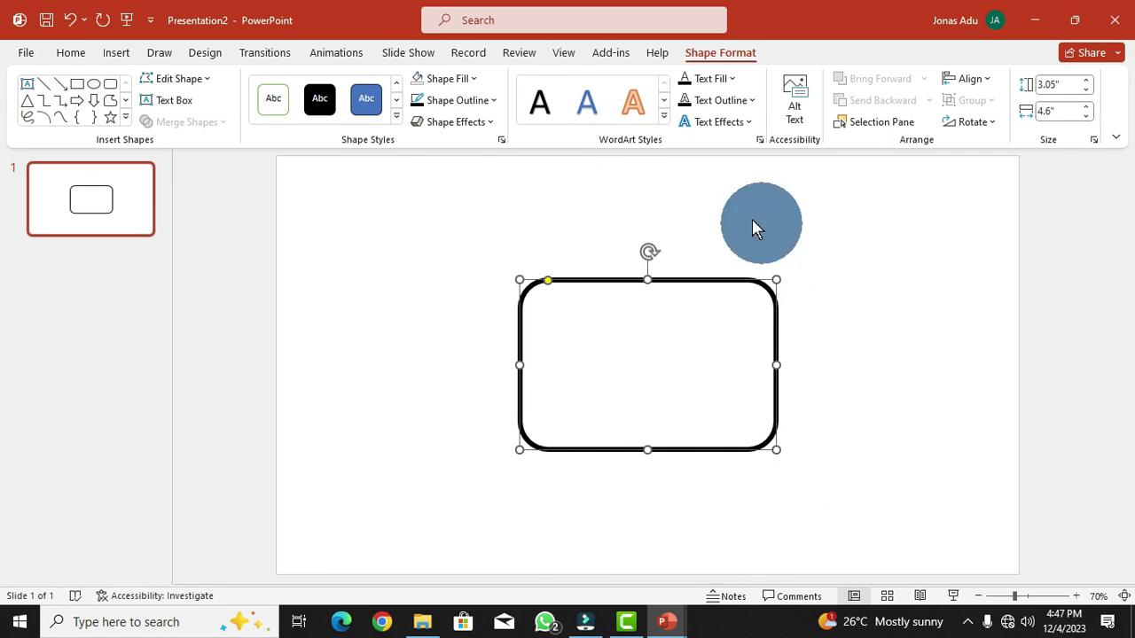
pyautogui.click(752, 223)
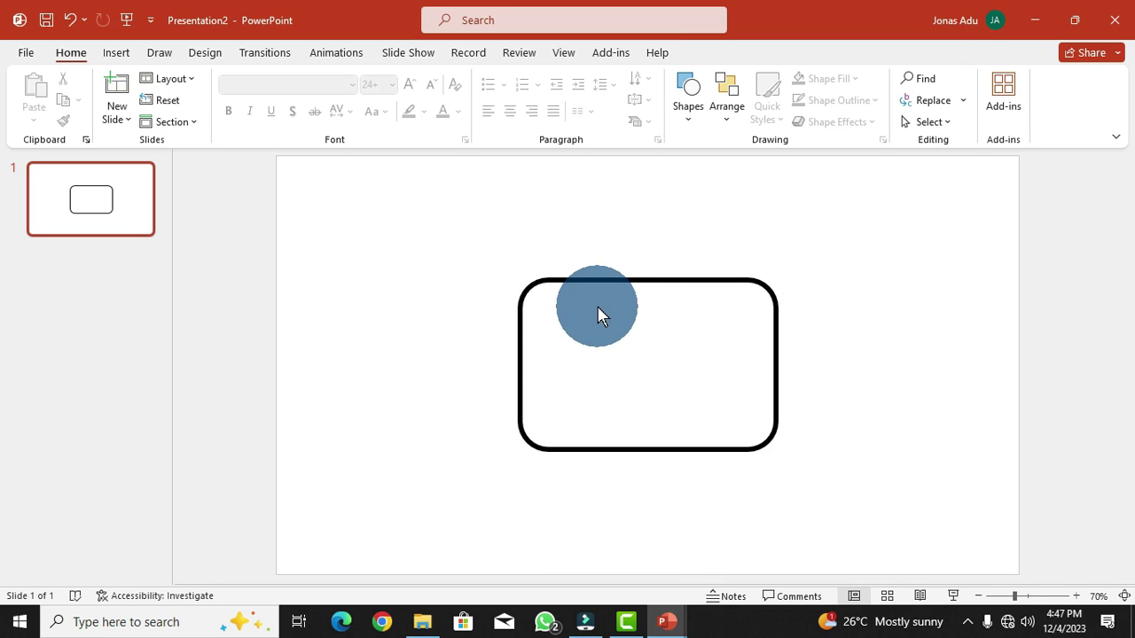
# - Add a person's name as text inside the rounded rectangle
pyautogui.click(707, 281)
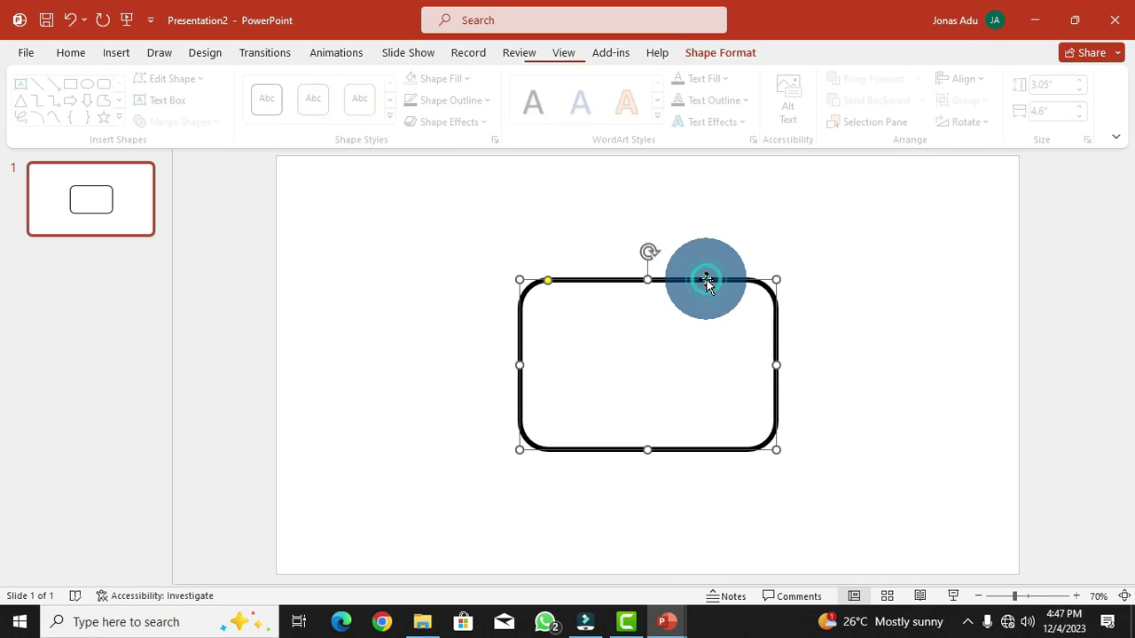
pyautogui.rightClick(707, 282)
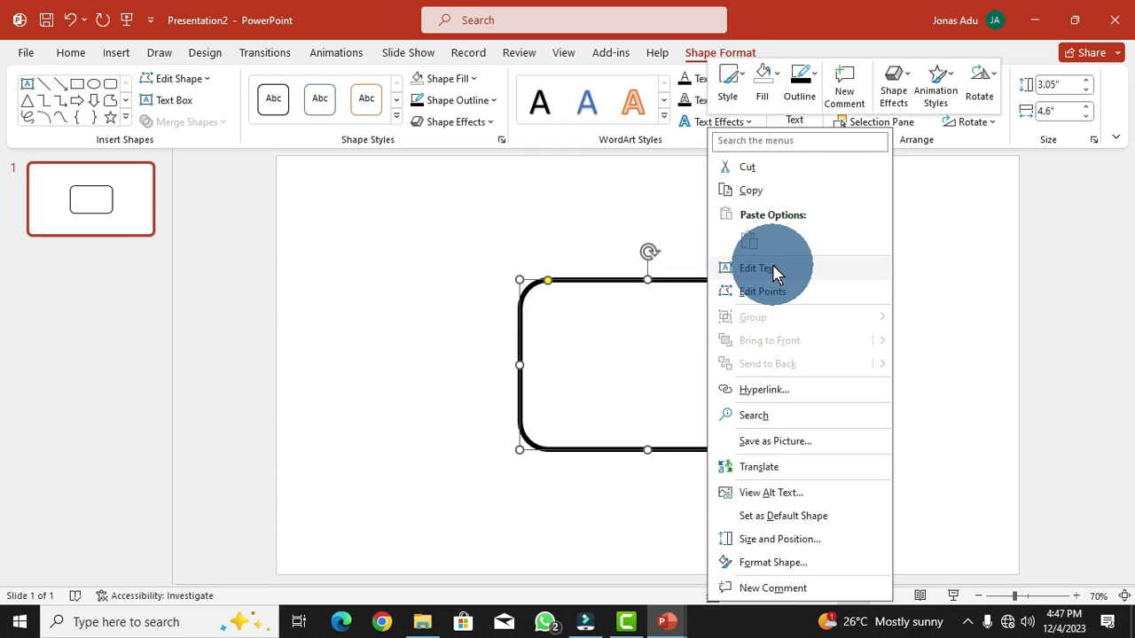
pyautogui.click(844, 271)
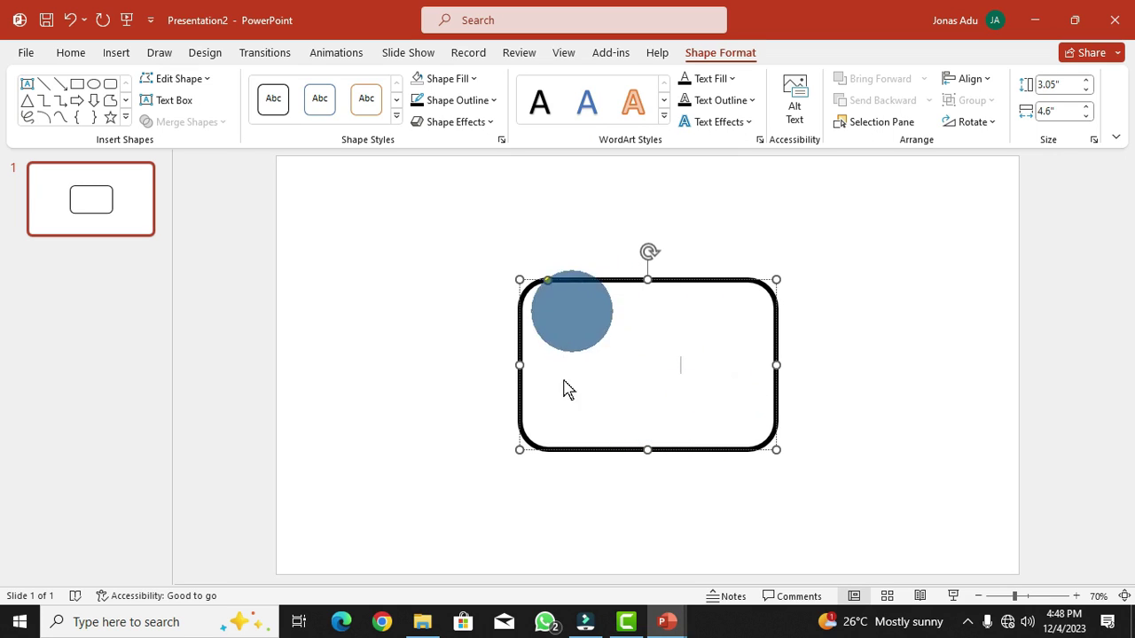
# - Select all the shape's text and set its font colour to Black
pyautogui.hotkey('ctrl', 'a')
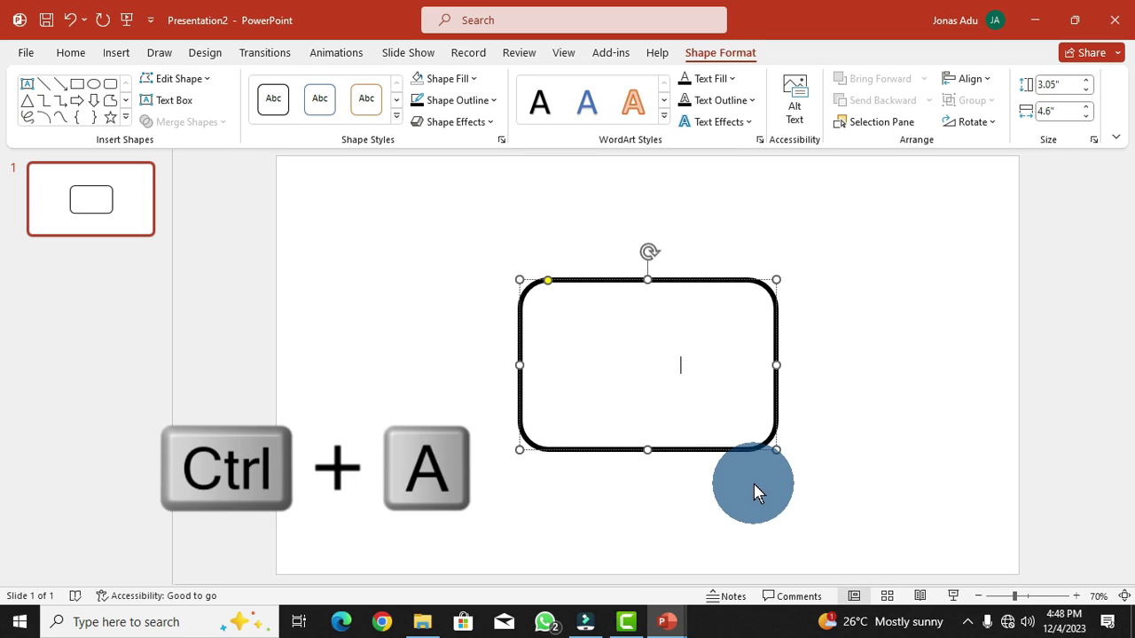
pyautogui.hotkey('ctrl', 'a')
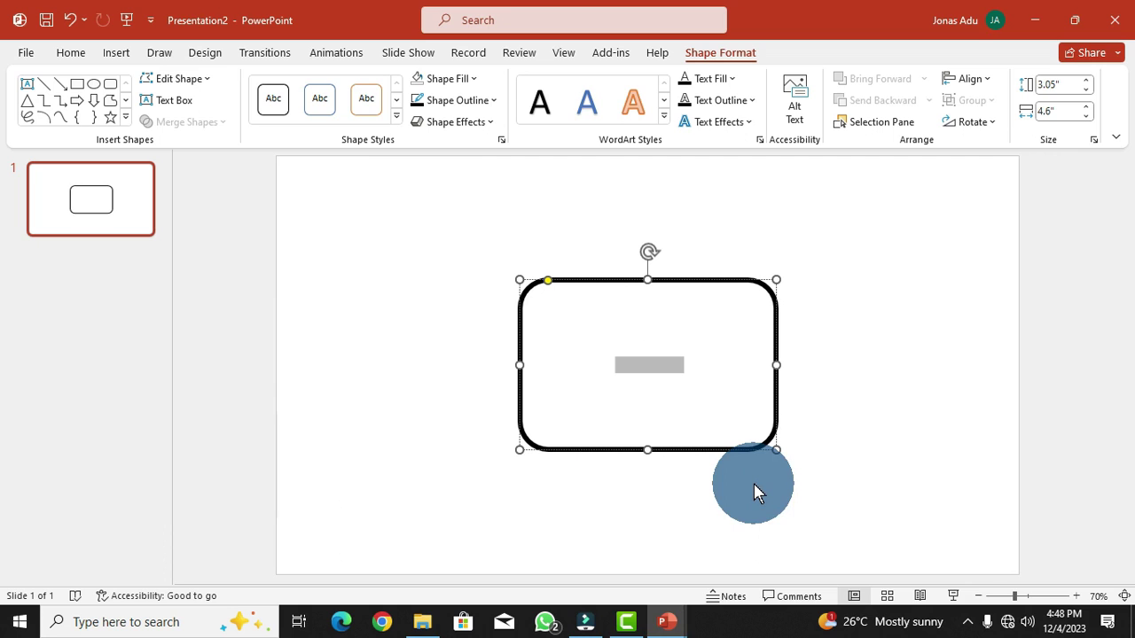
pyautogui.click(74, 53)
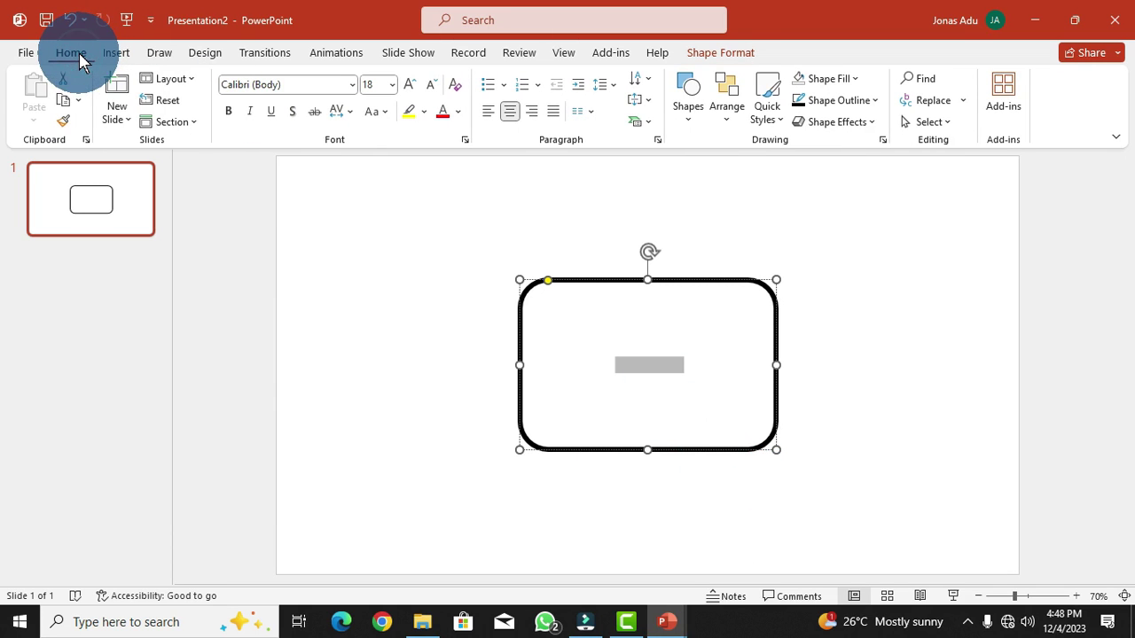
pyautogui.click(458, 112)
pyautogui.click(455, 155)
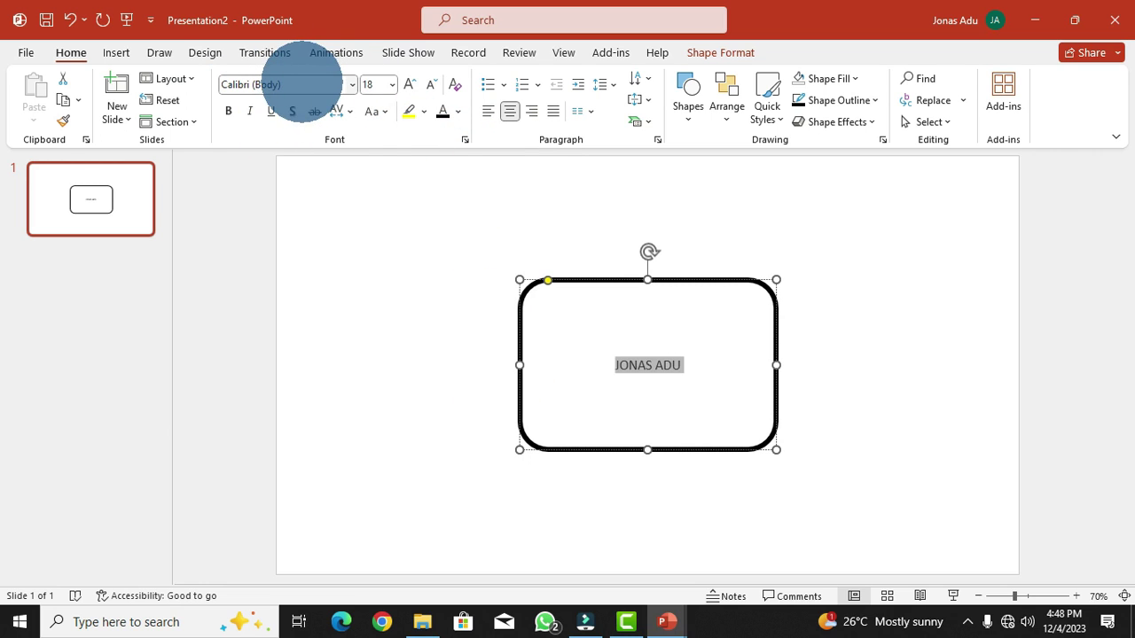
# - Format the name in Times New Roman at 48 pt
pyautogui.click(352, 84)
pyautogui.write('Times New Roman')
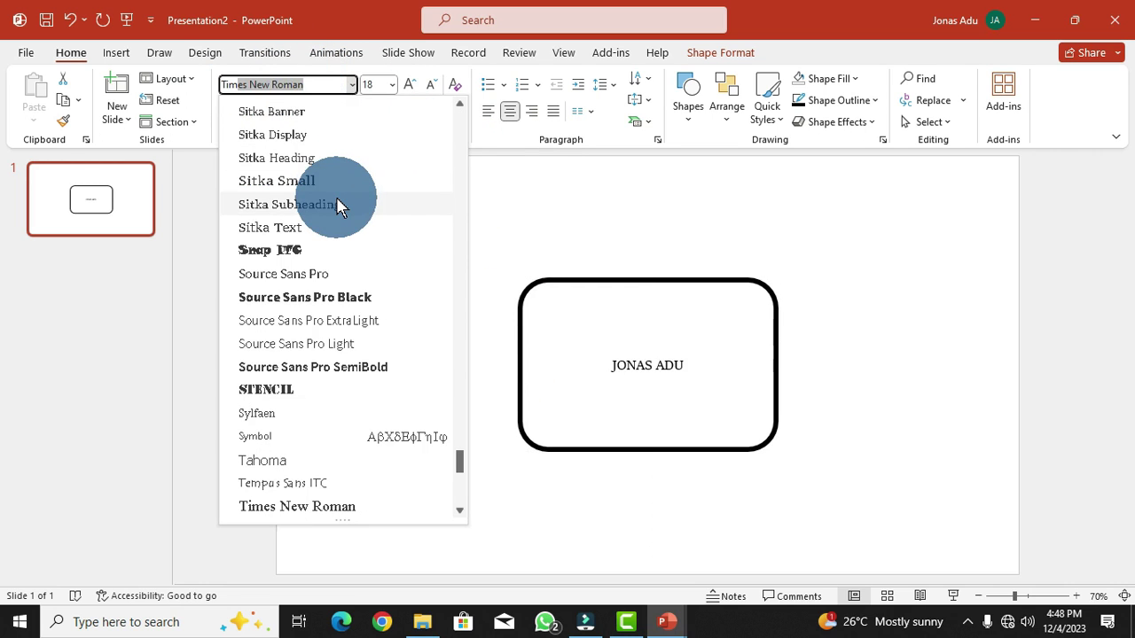
pyautogui.press('Return')
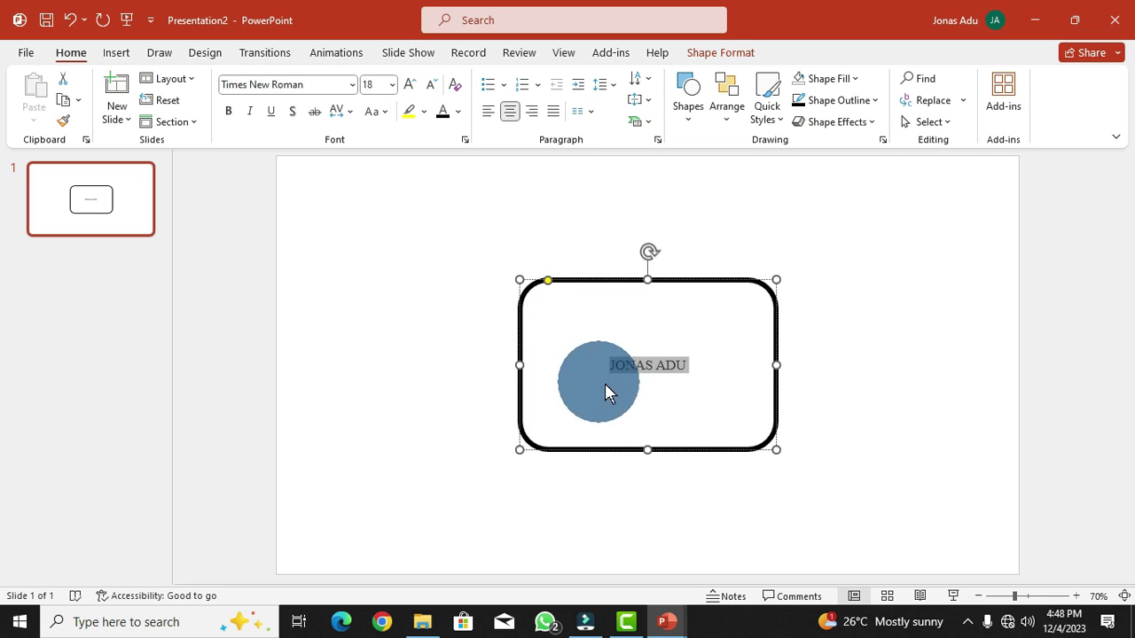
pyautogui.click(392, 84)
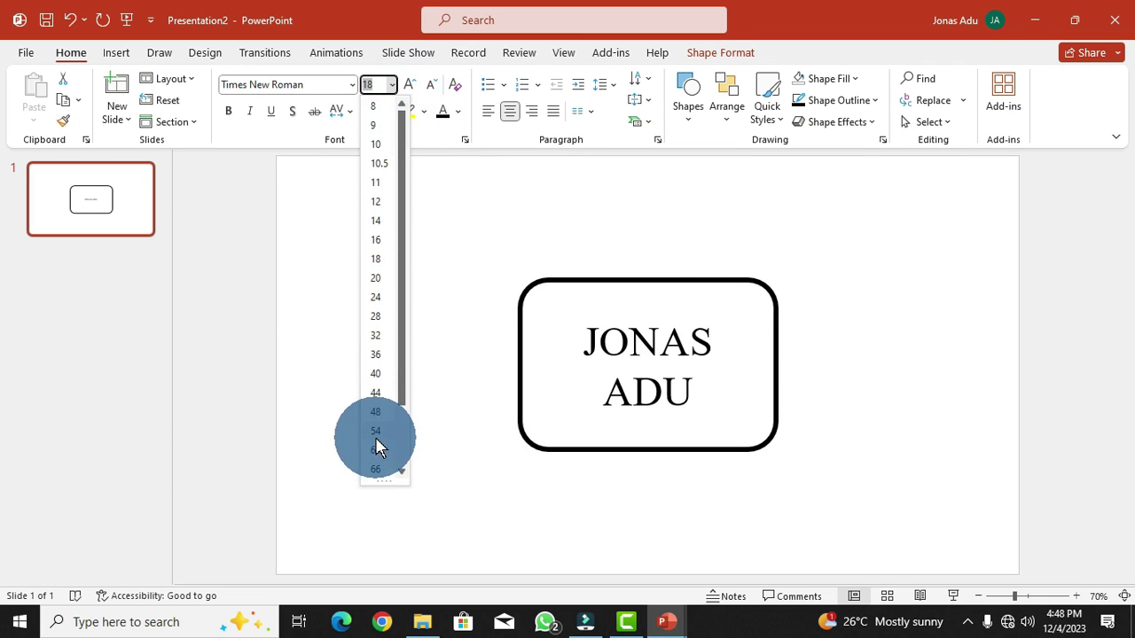
pyautogui.click(376, 414)
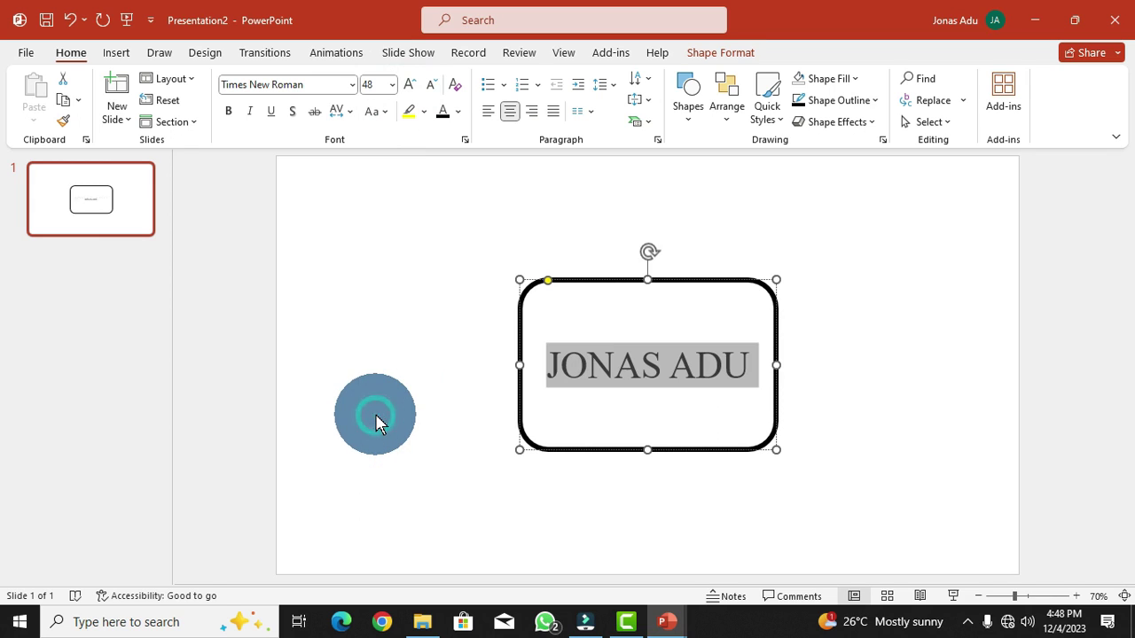
pyautogui.click(950, 321)
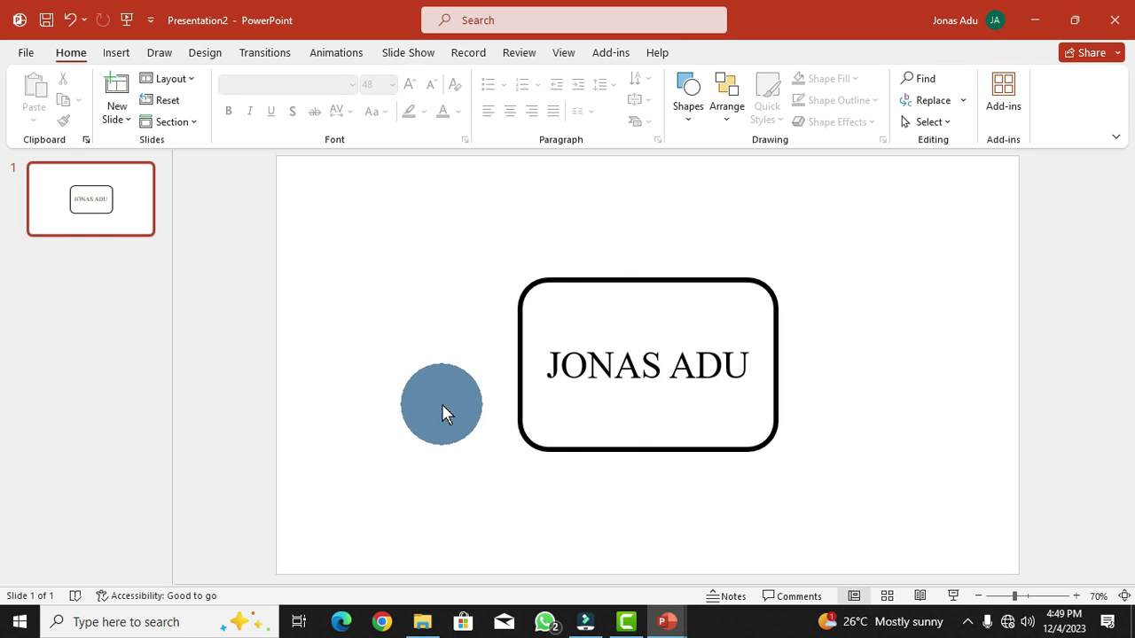
# - Duplicate slide 1 with Ctrl+D into six slides and clear slide 2's name text
pyautogui.moveTo(443, 405); pyautogui.dragTo(86, 231)
pyautogui.hotkey('ctrl', 'd')
pyautogui.click(82, 227)
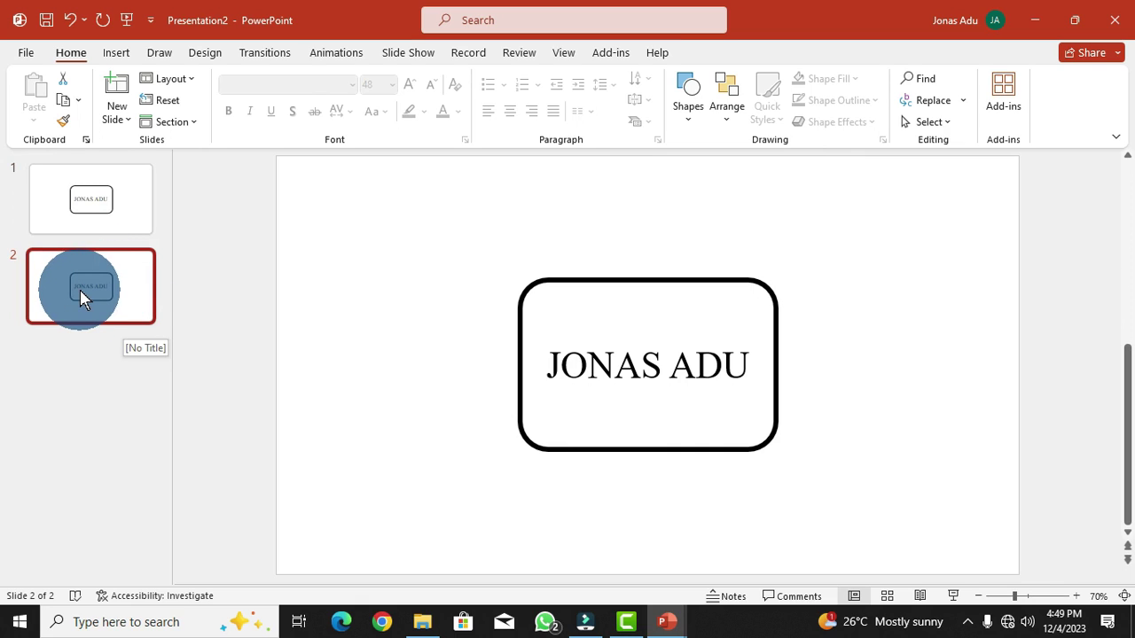
pyautogui.hotkey('ctrl', 'd')
pyautogui.hotkey('ctrl', 'd')
pyautogui.hotkey('ctrl', 'd')
pyautogui.hotkey('ctrl', 'd')
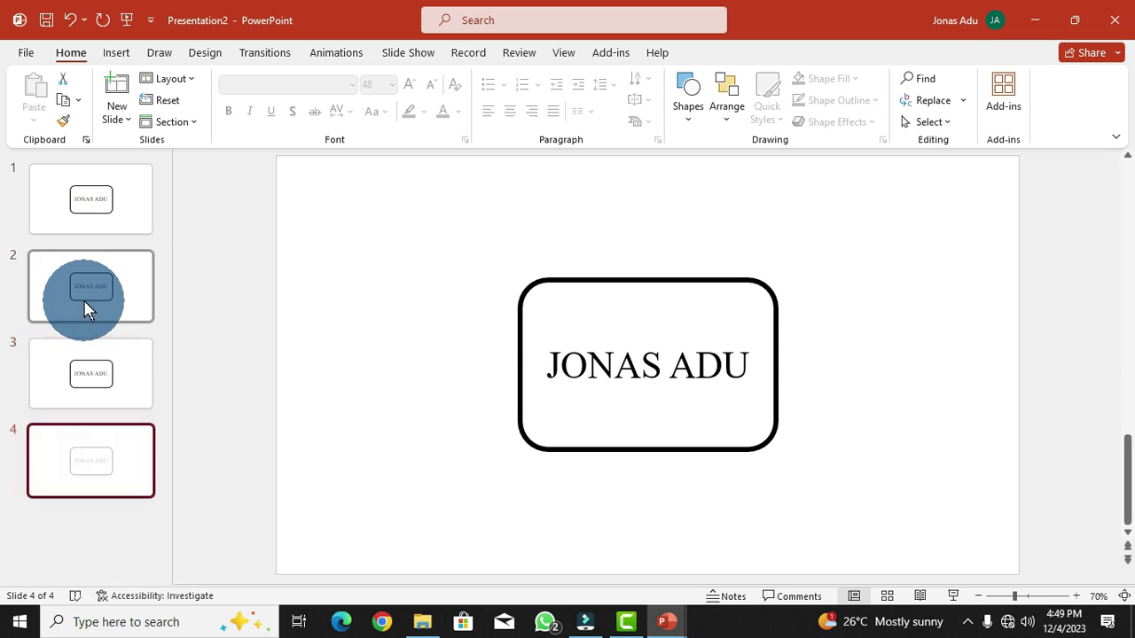
pyautogui.moveTo(66, 201); pyautogui.dragTo(86, 285)
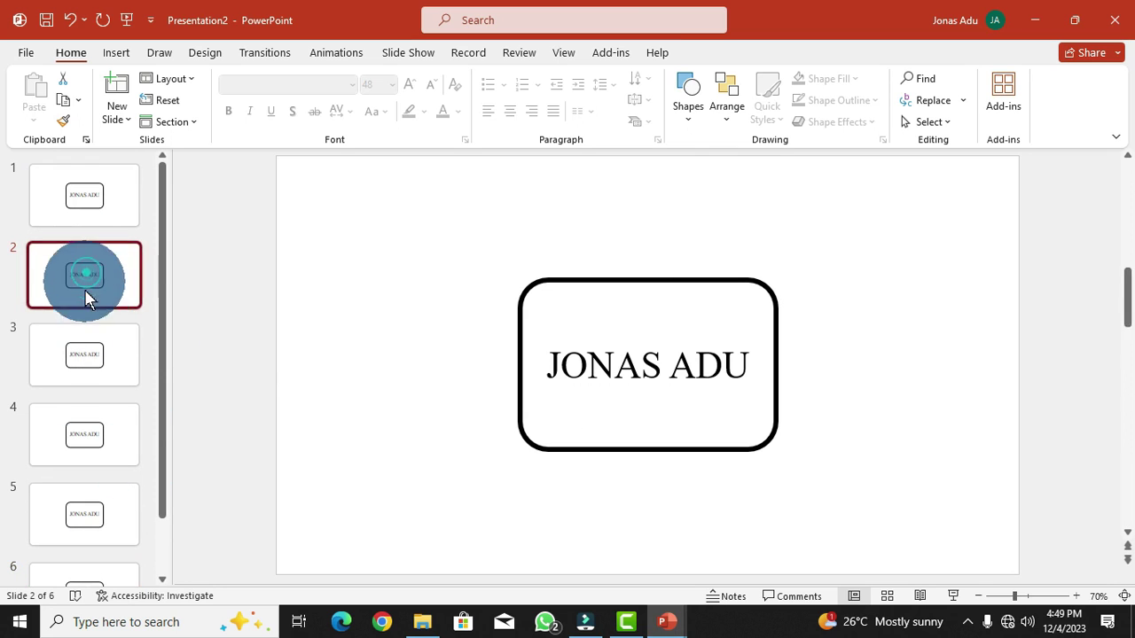
pyautogui.moveTo(604, 367); pyautogui.dragTo(722, 372)
pyautogui.press('Delete')
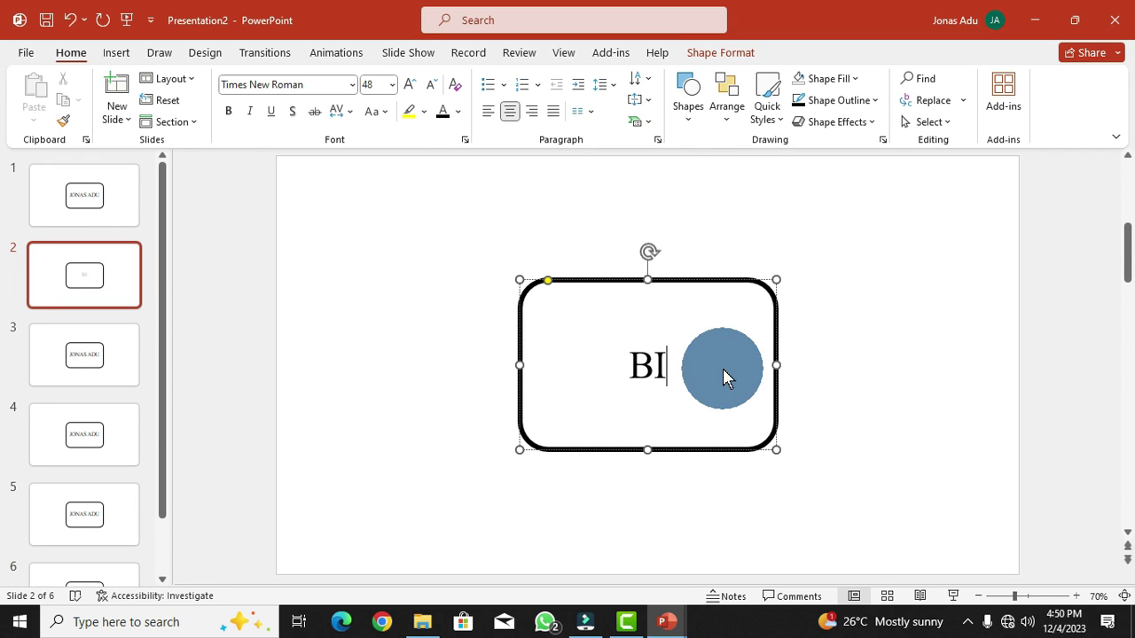
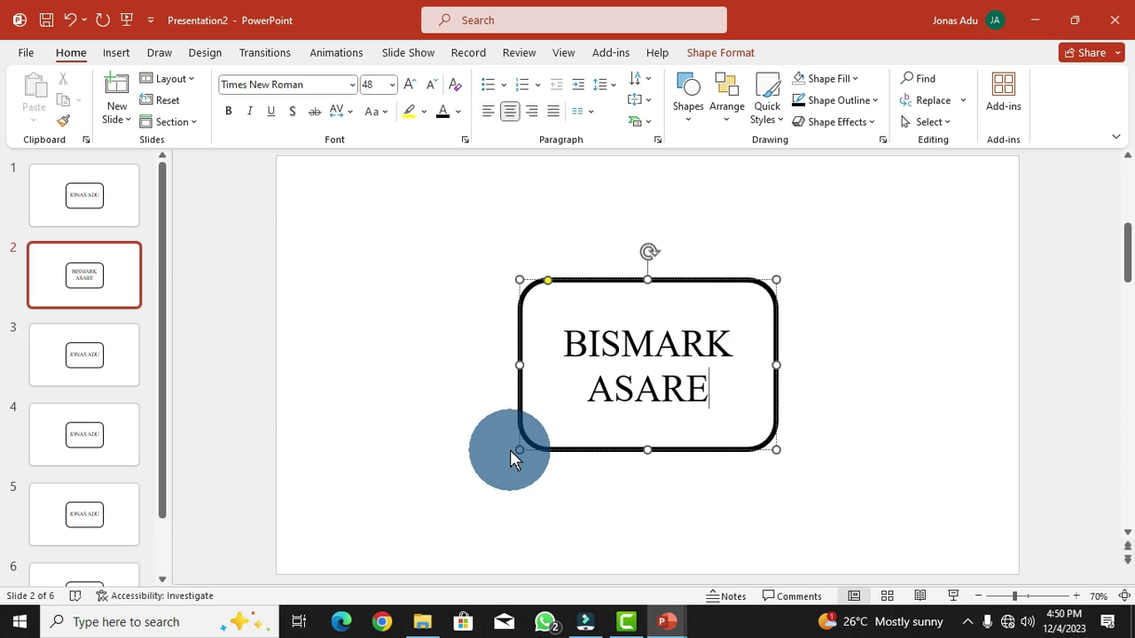
# - Enter a different person's name in the rectangles on slides 2, 3 and 4
pyautogui.click(71, 368)
pyautogui.tripleClick(683, 365)
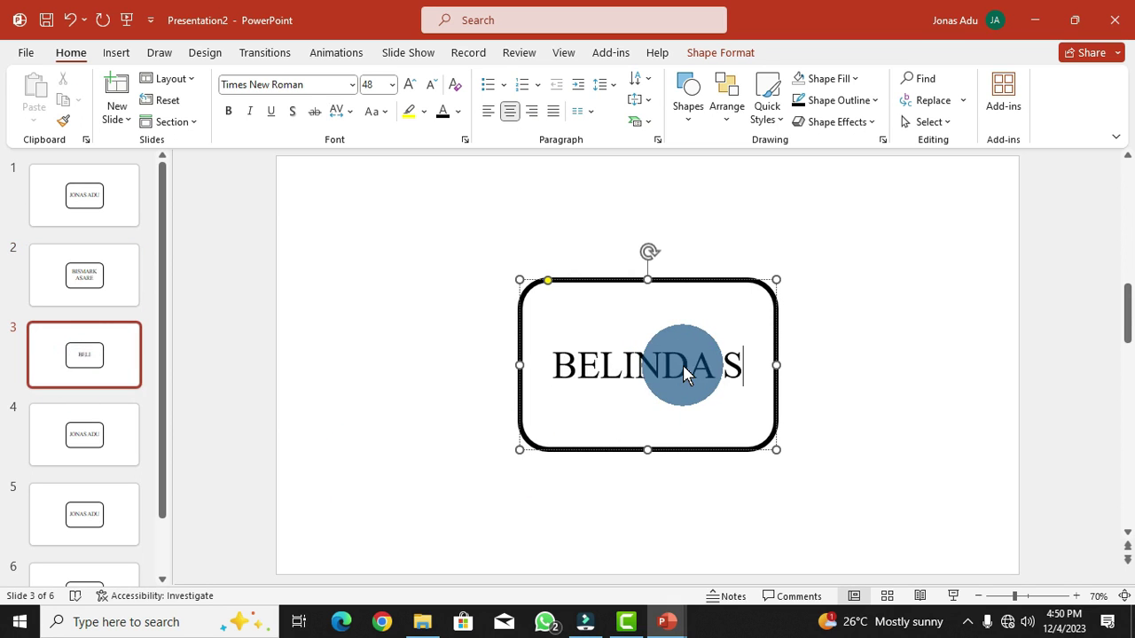
pyautogui.click(84, 435)
pyautogui.tripleClick(672, 372)
# - Replace the names on slides 5 and 6 with two other people's names
pyautogui.click(84, 514)
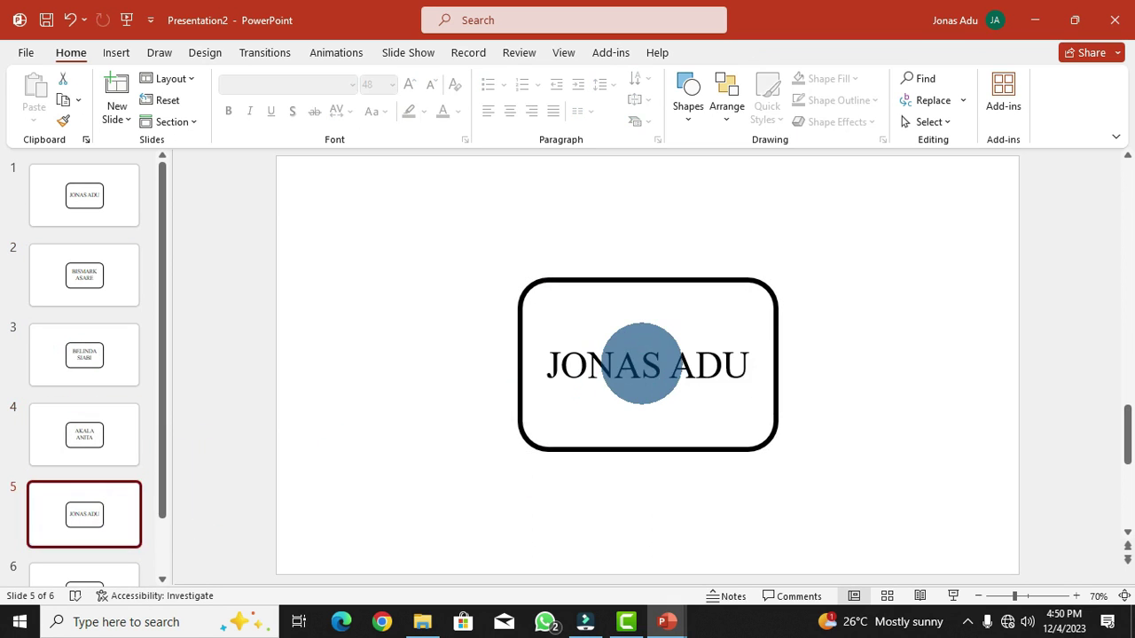
pyautogui.tripleClick(642, 363)
pyautogui.click(85, 568)
pyautogui.tripleClick(646, 363)
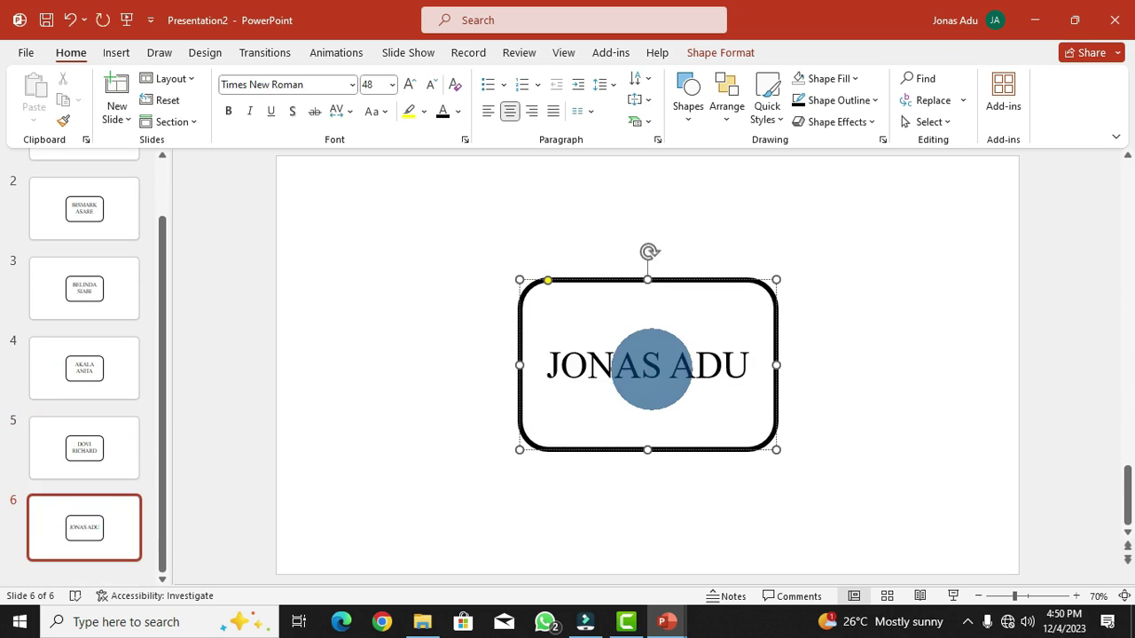
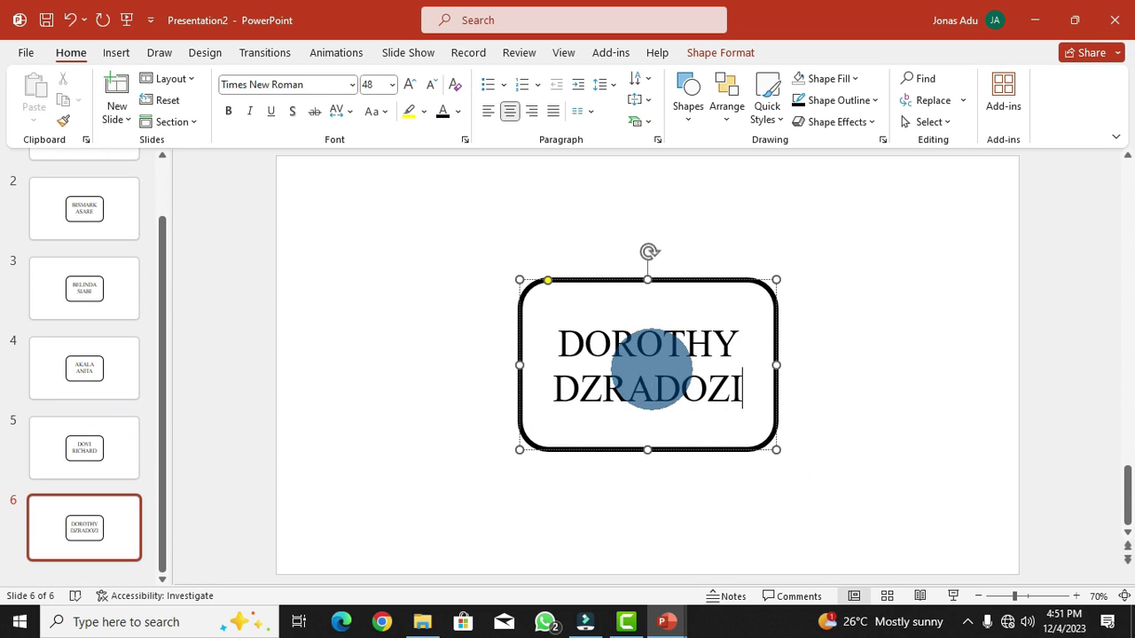
pyautogui.click(422, 495)
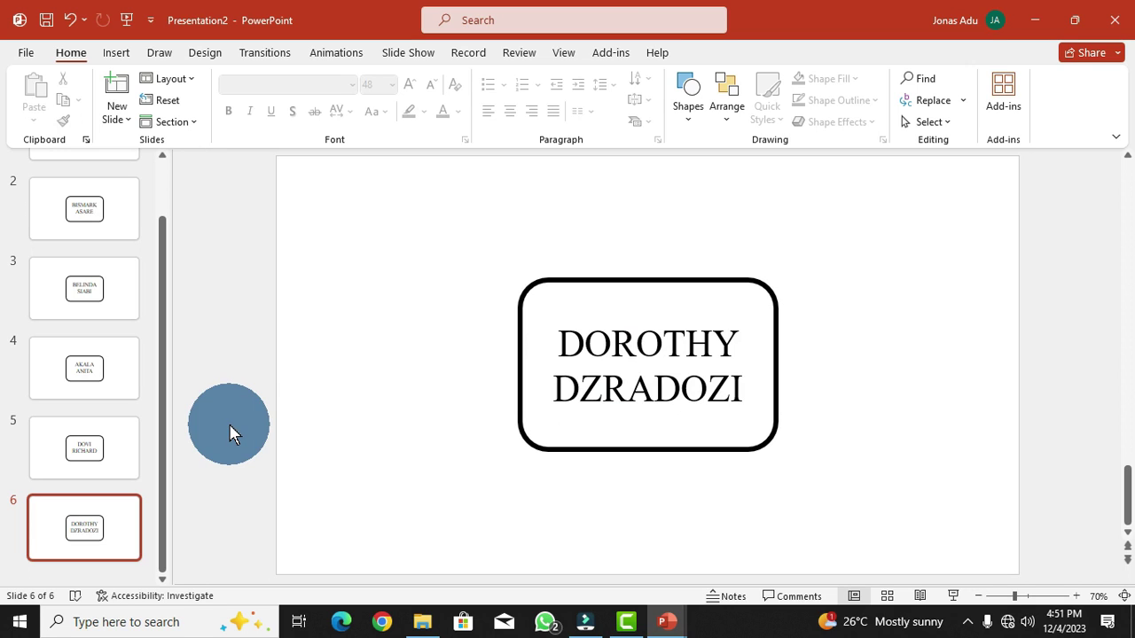
pyautogui.scroll(2, 111, 430)
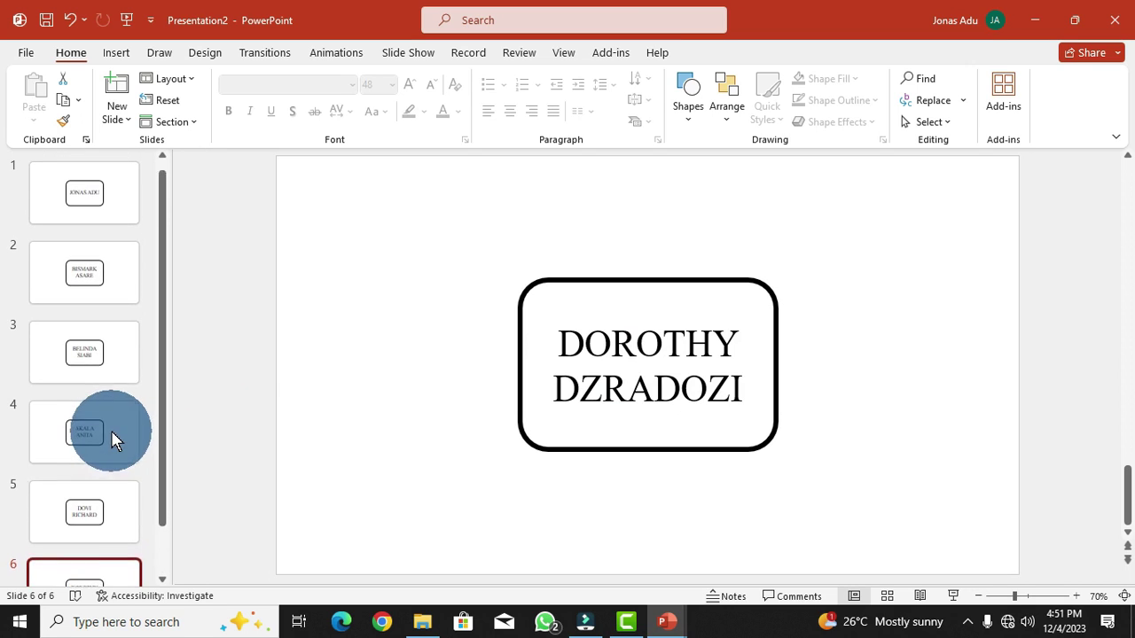
# - Enable 'Loop continuously until Esc' in Set Up Slide Show and confirm
pyautogui.click(88, 203)
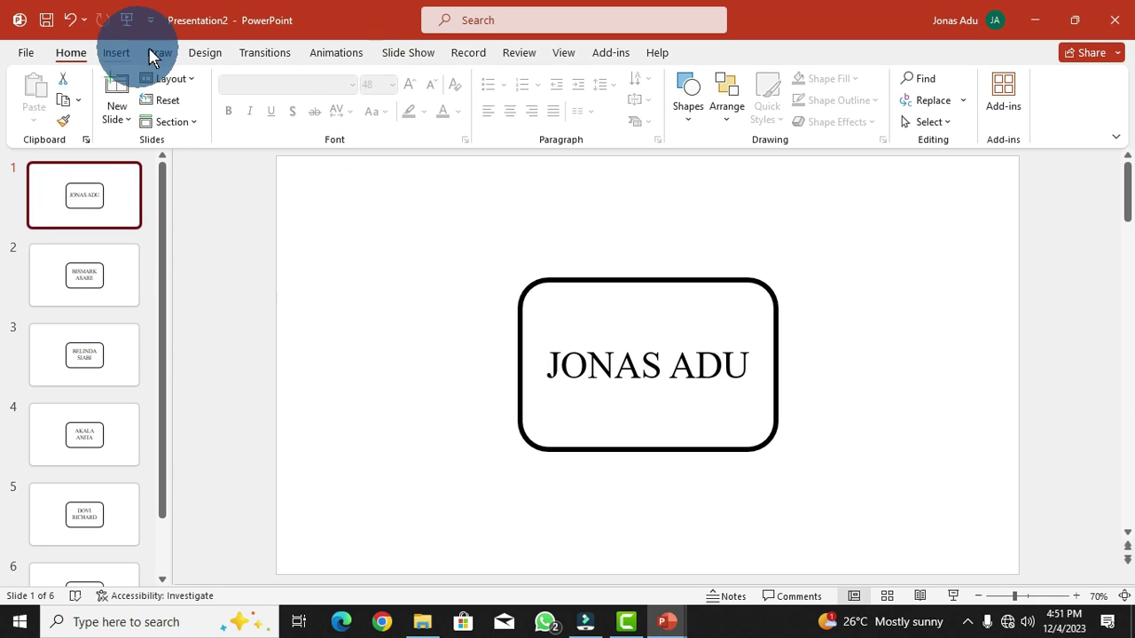
pyautogui.click(417, 54)
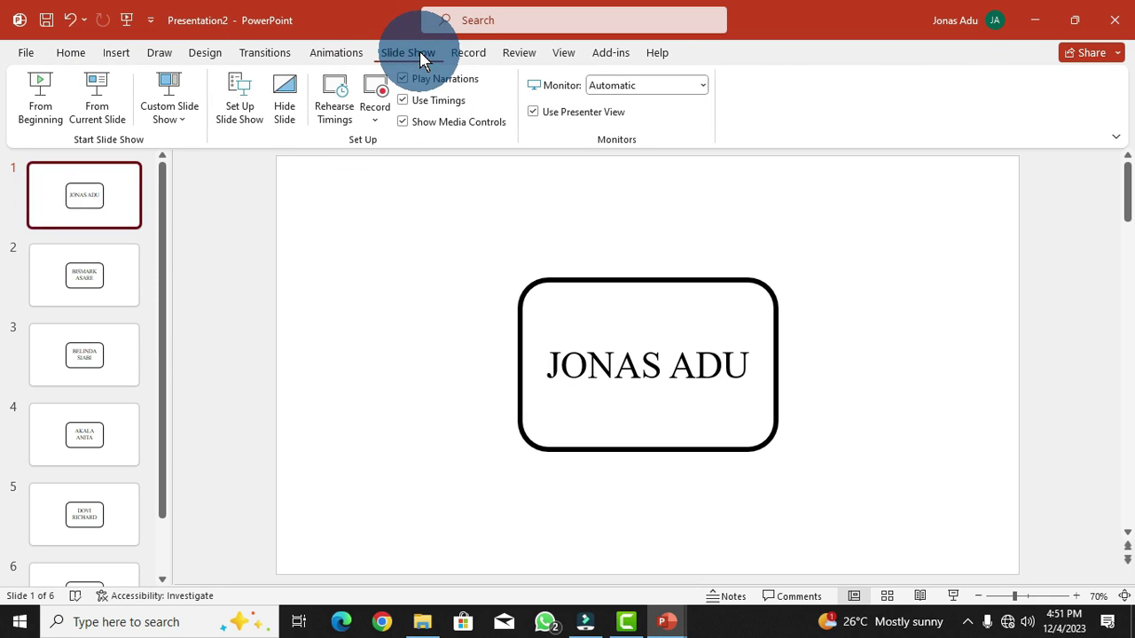
pyautogui.click(239, 99)
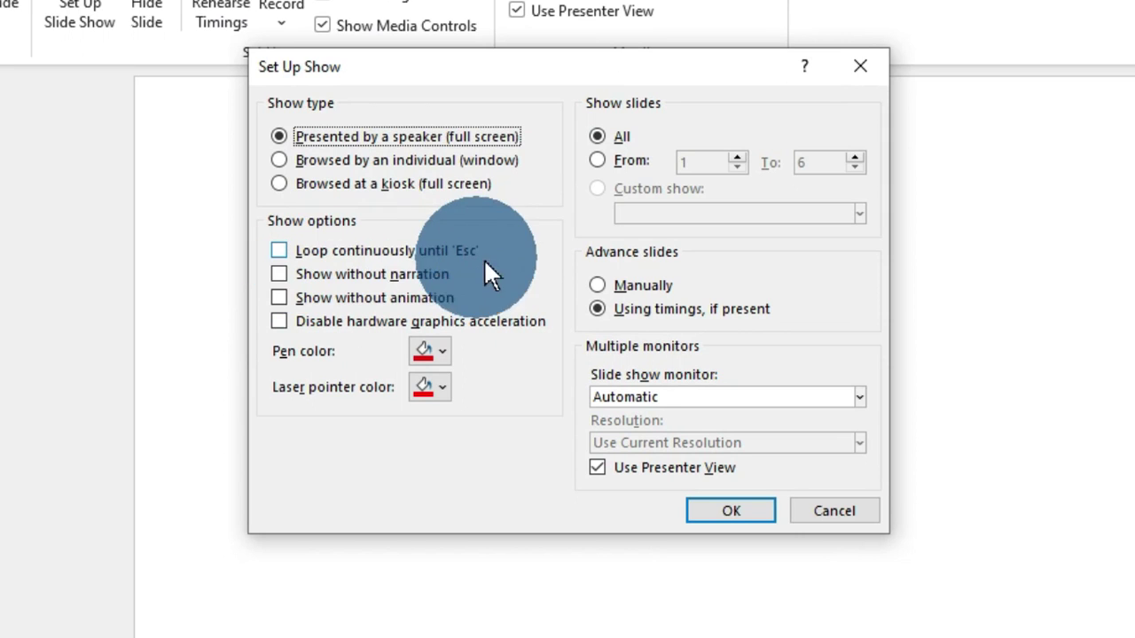
pyautogui.click(279, 251)
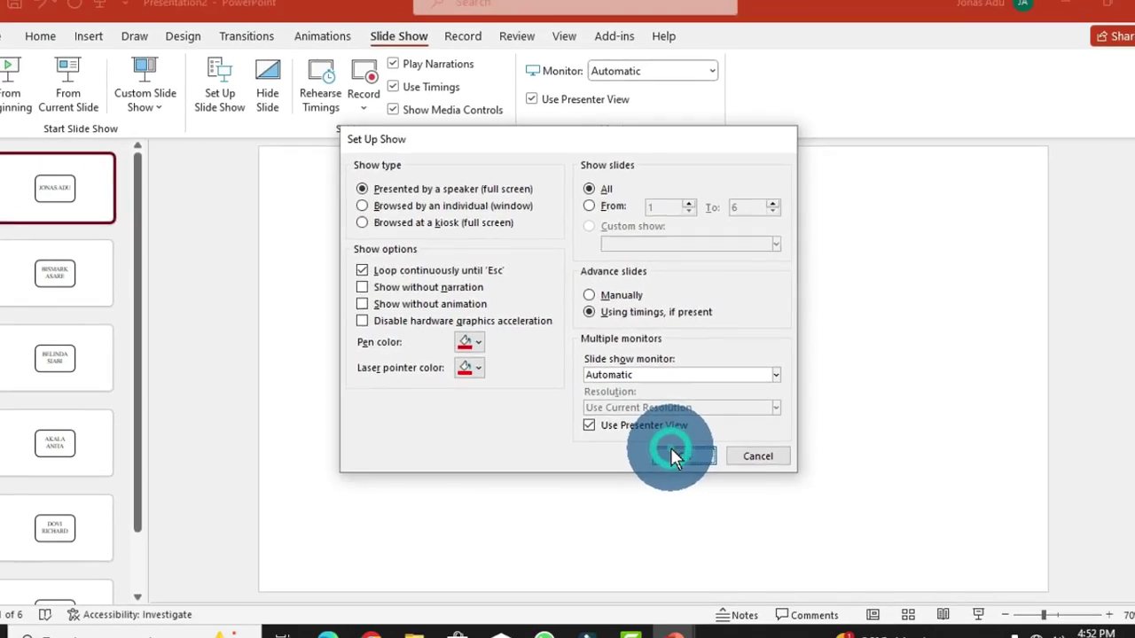
pyautogui.click(708, 486)
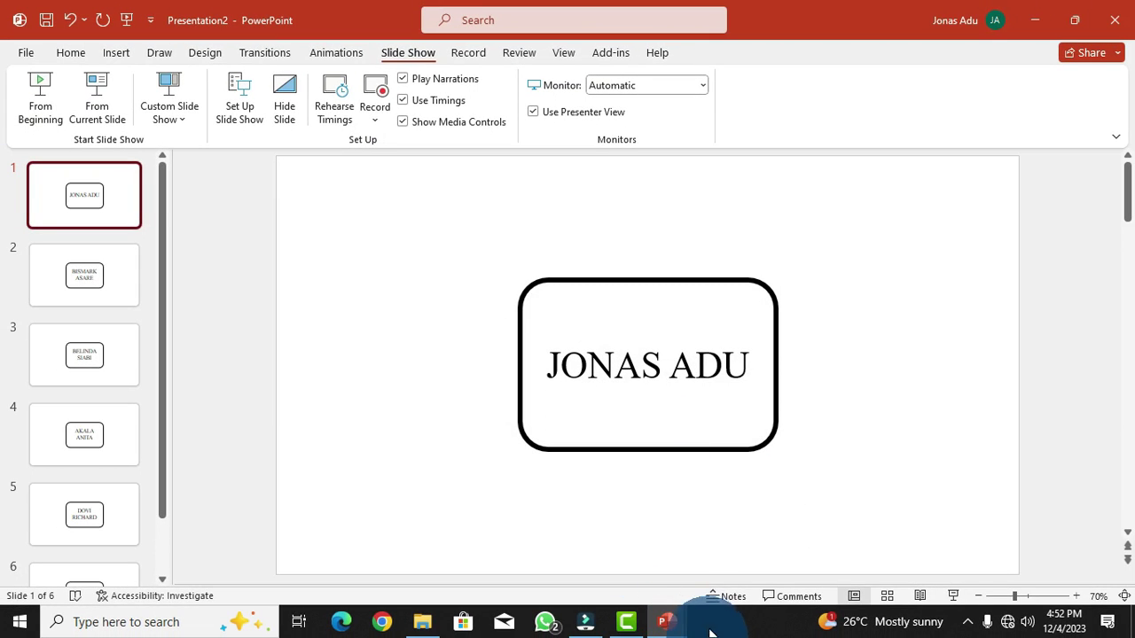
# - Turn off On Mouse Click and turn on After so slide 1 advances automatically on a timer
pyautogui.click(249, 50)
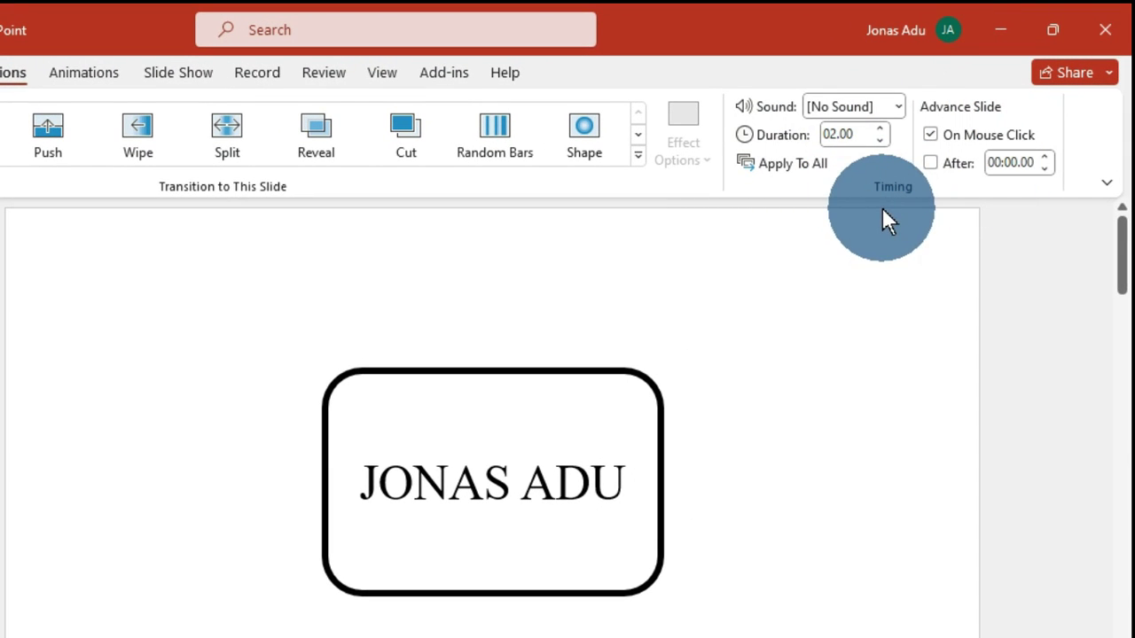
pyautogui.click(929, 136)
pyautogui.click(930, 164)
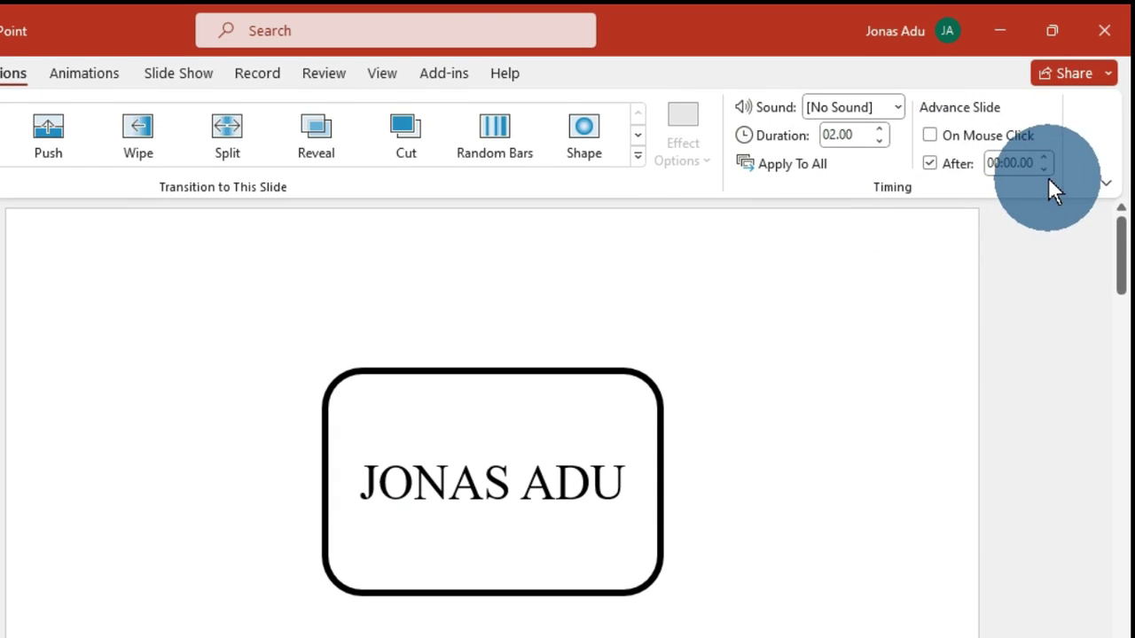